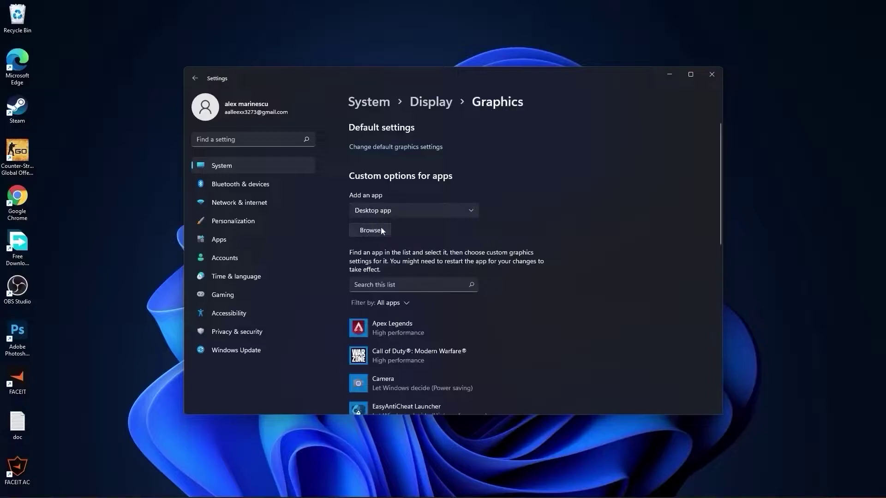
- Browse for a desktop app to add and go to D:\Fortnite\FortniteGame\Binaries\Win64
{"action": "left_click", "coordinate": [375, 233]}
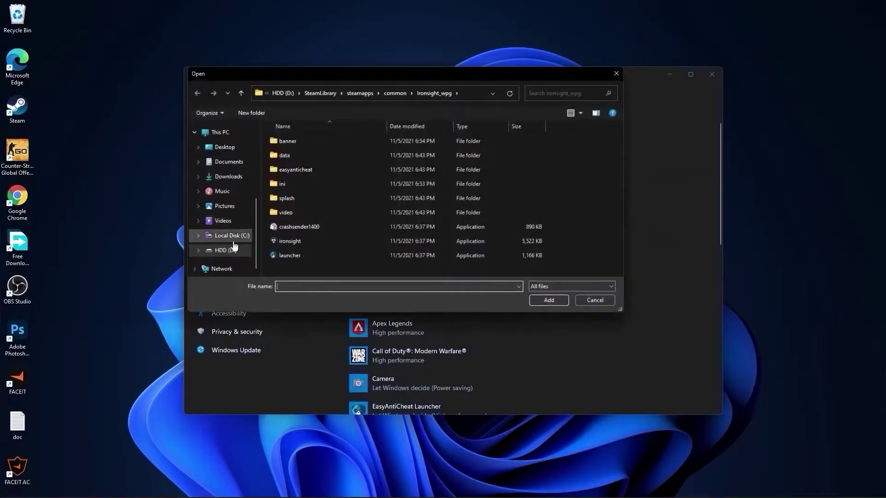
{"action": "left_click", "coordinate": [229, 250]}
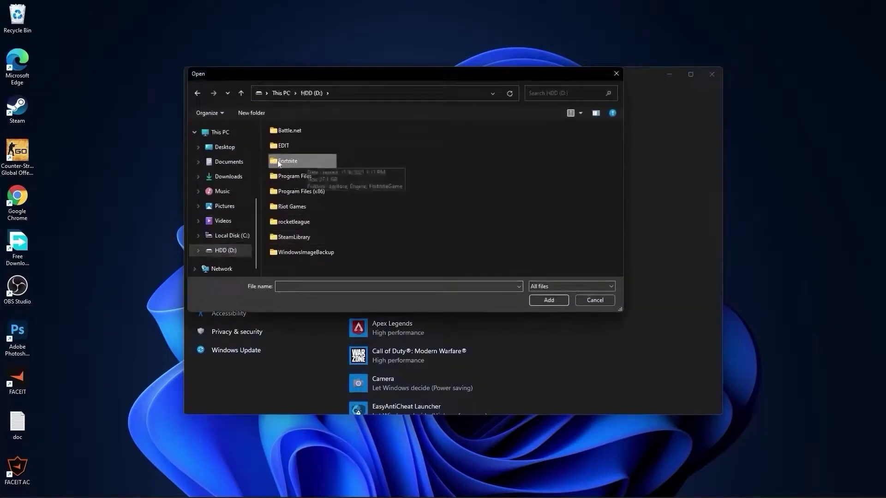
{"action": "double_click", "coordinate": [293, 162]}
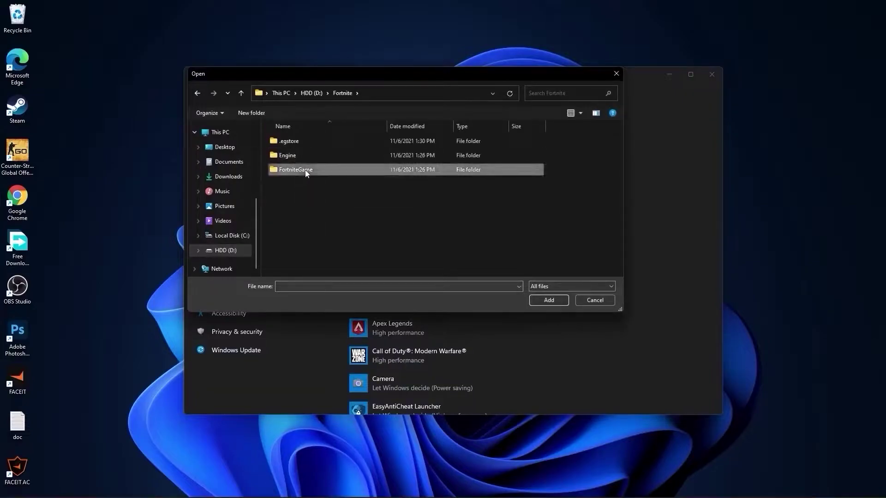
{"action": "double_click", "coordinate": [300, 168]}
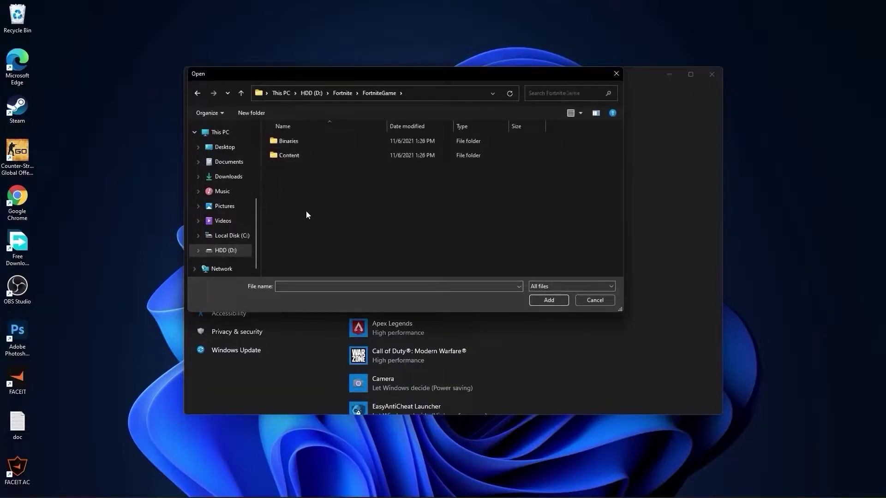
{"action": "double_click", "coordinate": [292, 143]}
{"action": "double_click", "coordinate": [291, 157]}
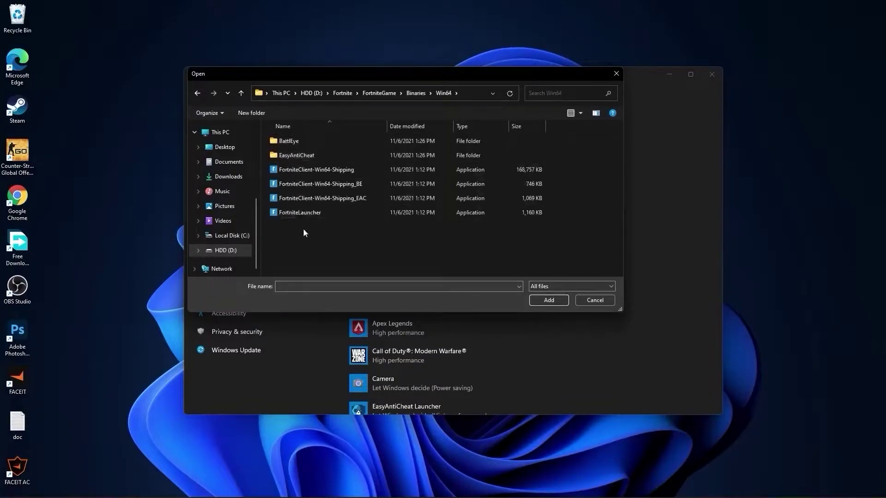
- Disable fullscreen optimizations in the compatibility properties of FortniteClient-Win64-Shipping
{"action": "left_click", "coordinate": [319, 170]}
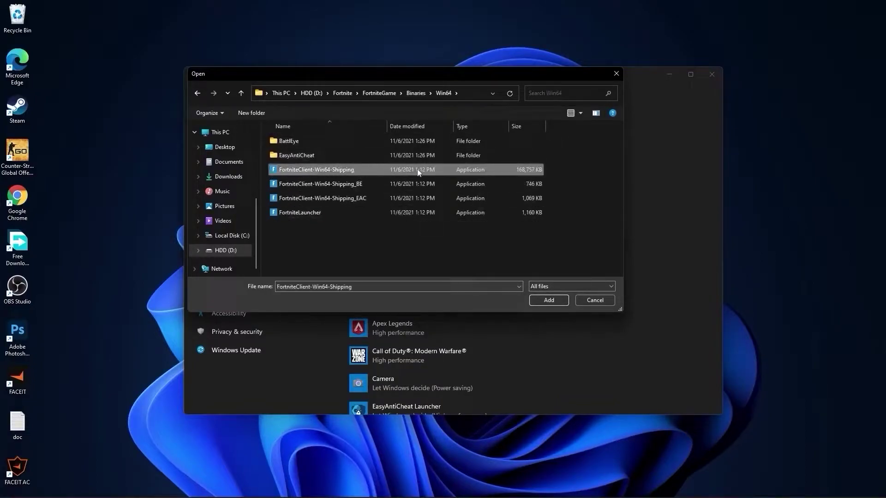
{"action": "right_click", "coordinate": [333, 170]}
{"action": "left_click", "coordinate": [361, 373]}
{"action": "left_click", "coordinate": [413, 198]}
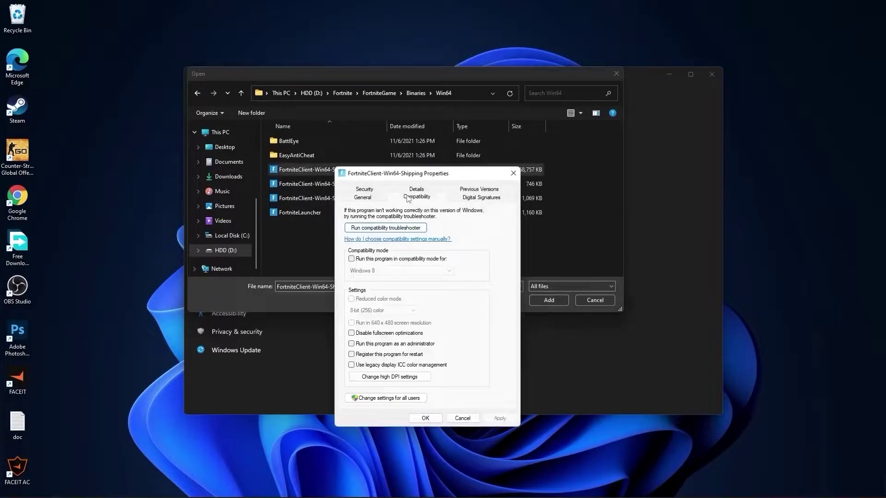
{"action": "left_click", "coordinate": [351, 333]}
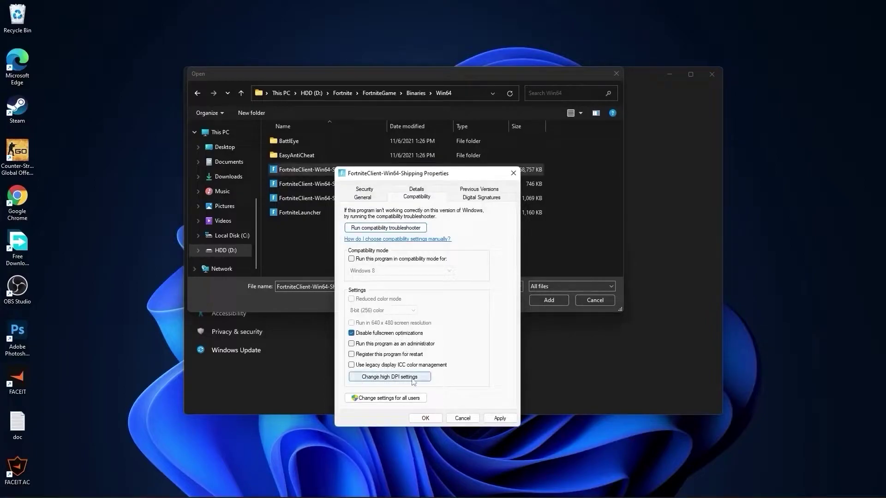
- Override the executable's high DPI scaling behavior with scaling performed by Application, and apply the compatibility changes
{"action": "left_click", "coordinate": [382, 381]}
{"action": "left_click", "coordinate": [379, 351]}
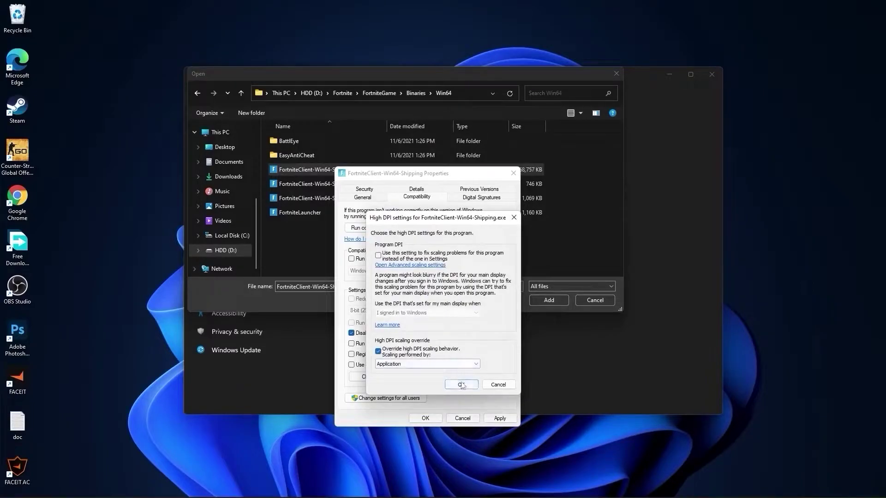
{"action": "left_click", "coordinate": [461, 384]}
{"action": "left_click", "coordinate": [496, 419]}
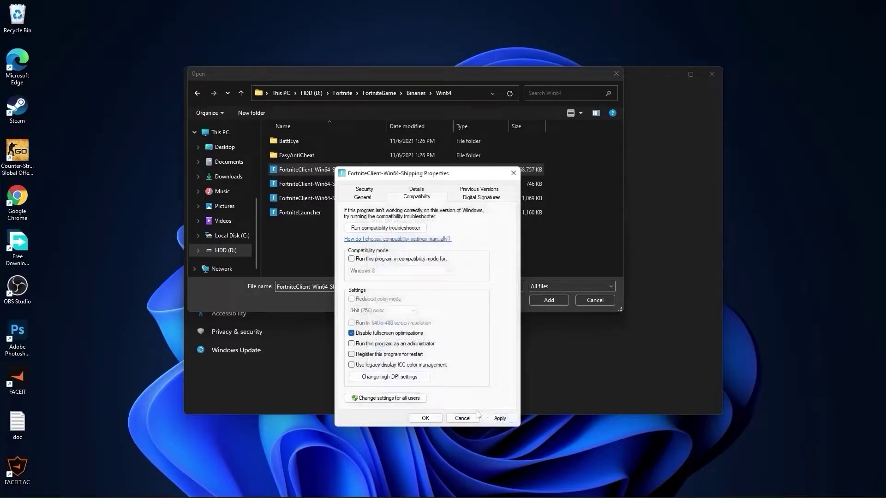
{"action": "left_click", "coordinate": [423, 418]}
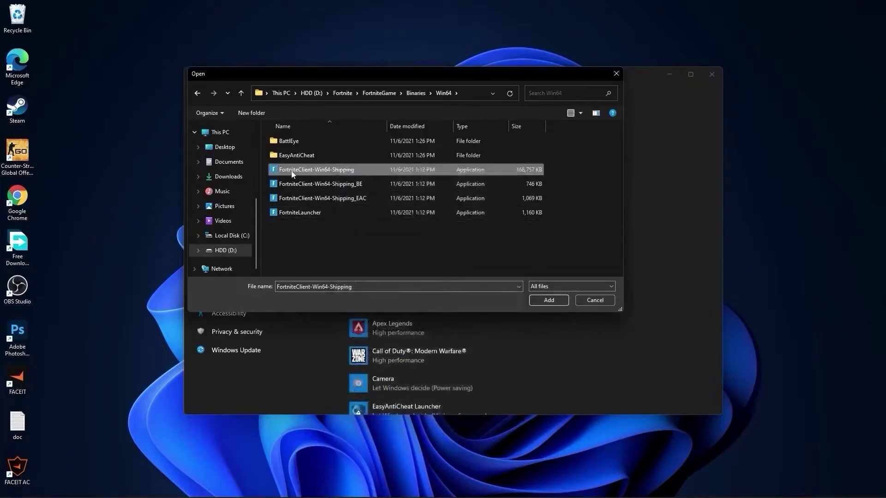
- Add FortniteClient-Win64-Shipping to the custom graphics apps and save Fortnite's graphics preference as High performance
{"action": "left_click", "coordinate": [548, 300]}
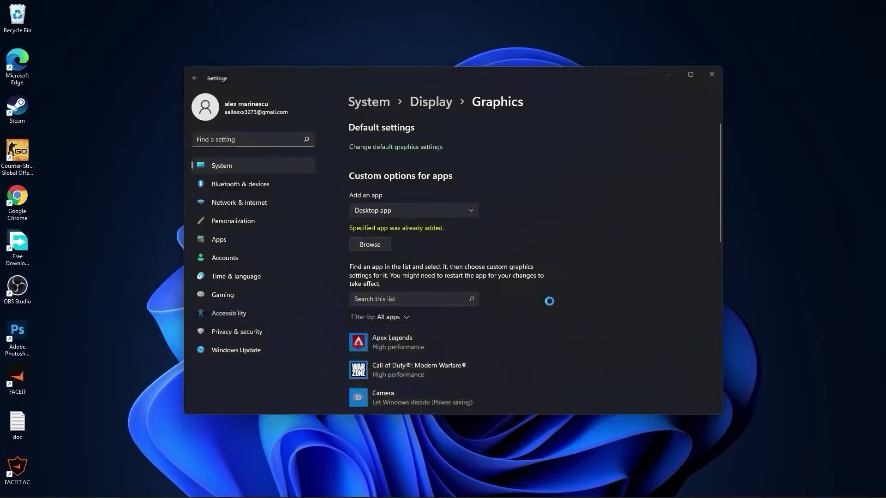
{"action": "scroll", "coordinate": [572, 270], "scroll_direction": "down", "scroll_amount": 3}
{"action": "left_click", "coordinate": [383, 233]}
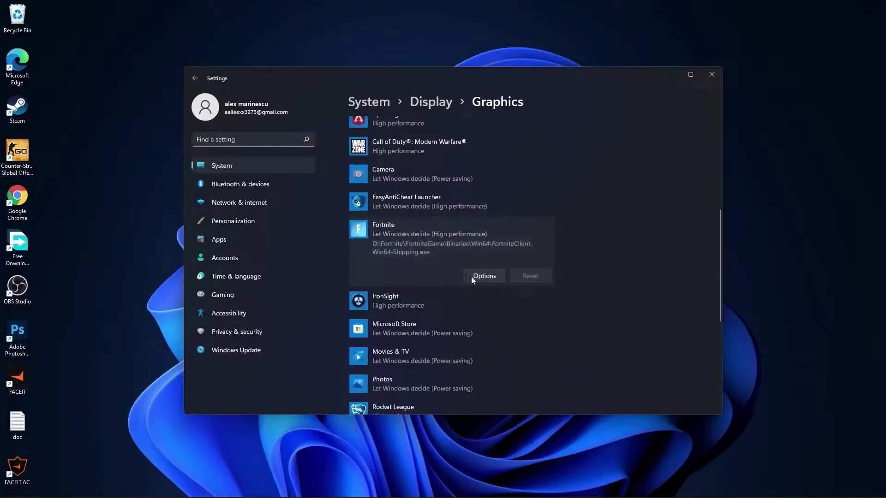
{"action": "left_click", "coordinate": [485, 276]}
{"action": "left_click", "coordinate": [375, 250]}
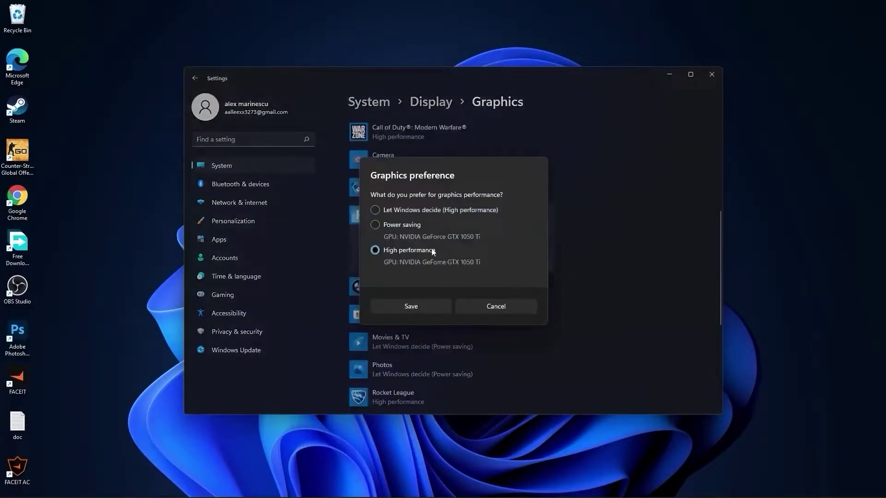
{"action": "left_click", "coordinate": [422, 305]}
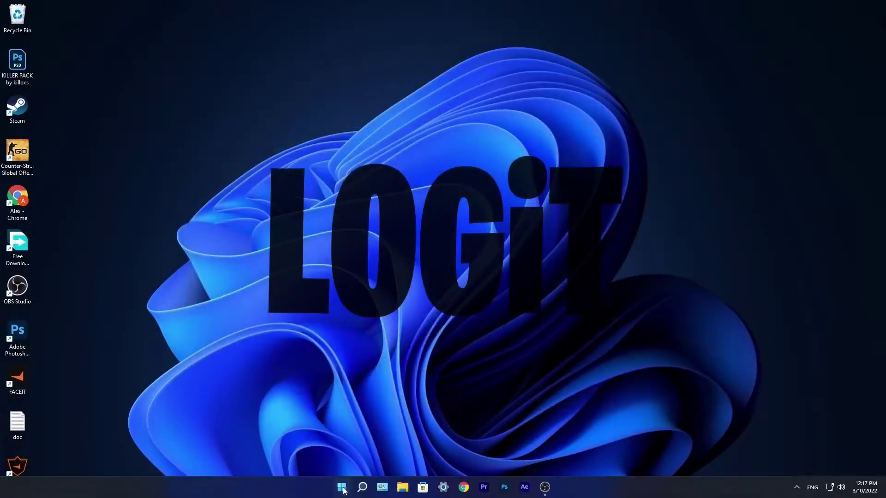
- Open Windows Update in Settings, install the pending update, check for further updates and close Settings
{"action": "left_click", "coordinate": [342, 487]}
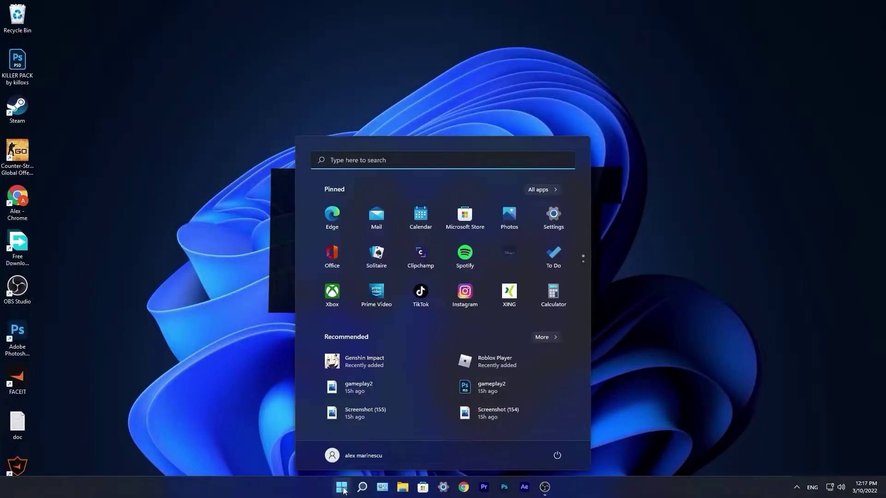
{"action": "left_click", "coordinate": [554, 219]}
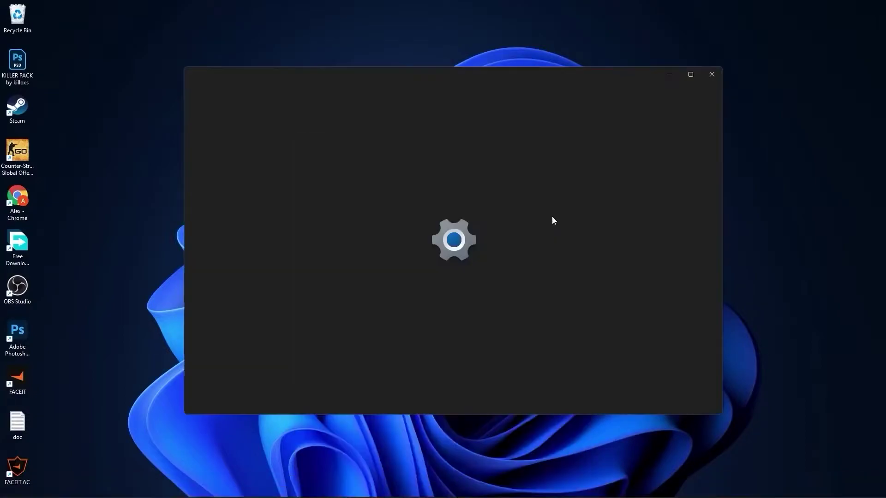
{"action": "left_click", "coordinate": [238, 350]}
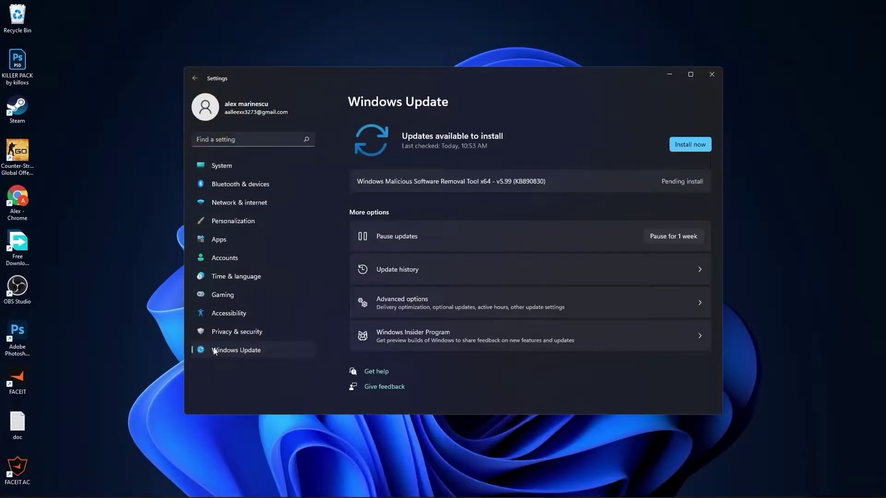
{"action": "left_click", "coordinate": [690, 145]}
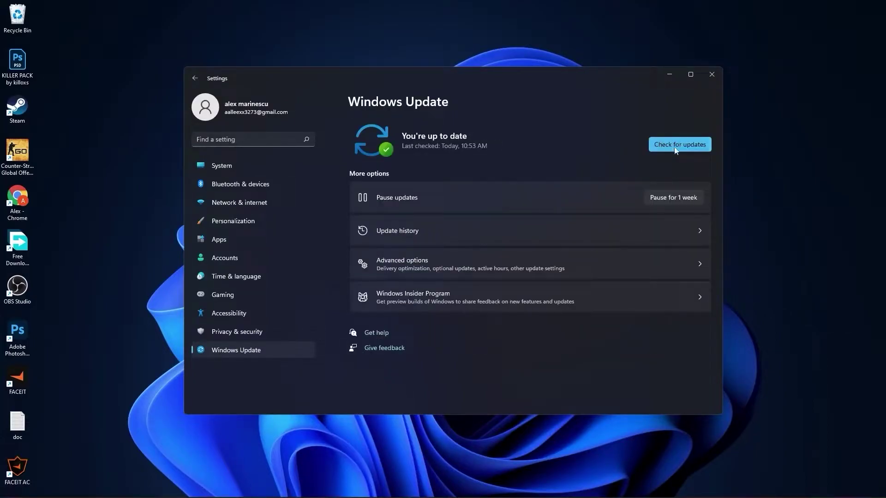
{"action": "left_click", "coordinate": [677, 144]}
{"action": "left_click", "coordinate": [712, 73]}
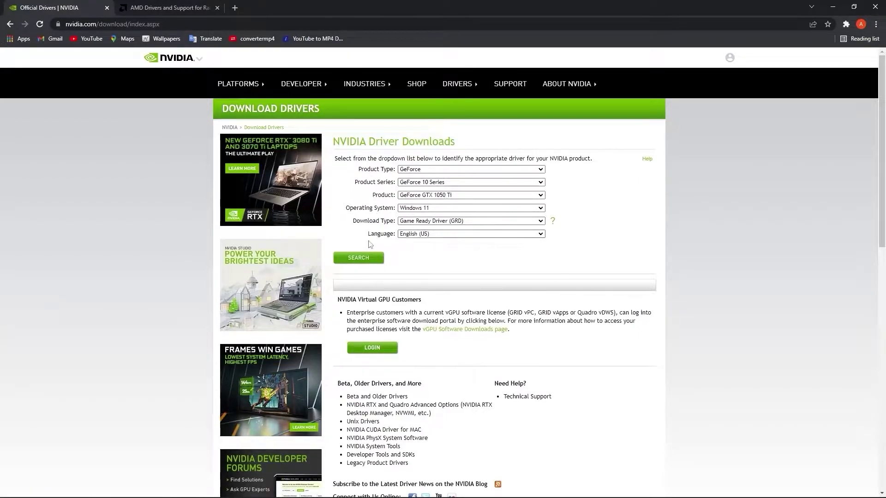
- In Chrome, search NVIDIA's site for the GeForce GTX 1050 Ti Windows 11 Game Ready driver and download it
{"action": "left_click", "coordinate": [366, 257]}
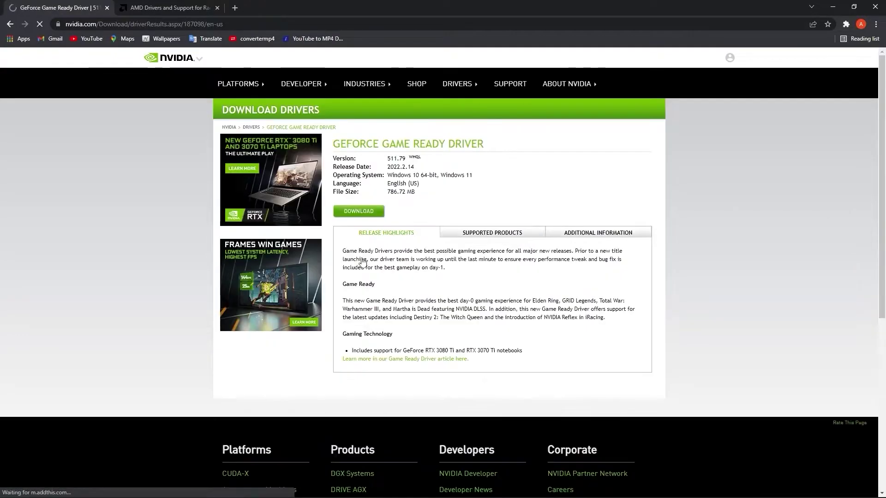
{"action": "left_click", "coordinate": [354, 212]}
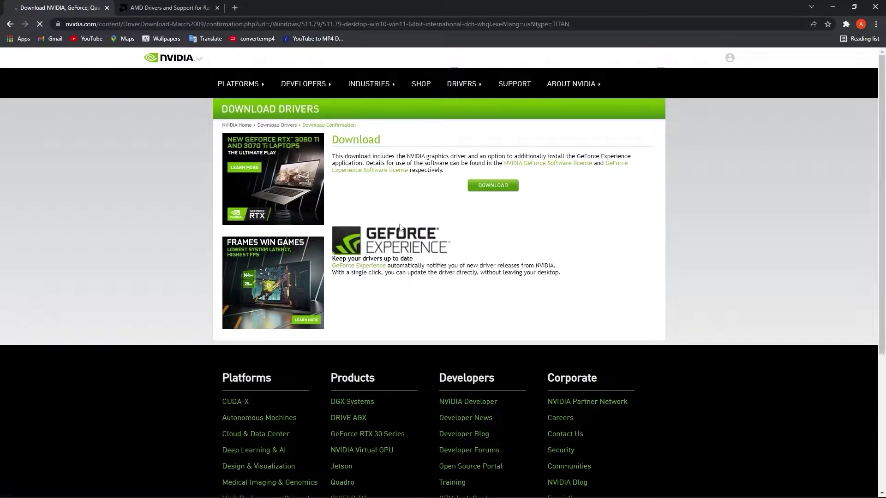
{"action": "left_click", "coordinate": [483, 185]}
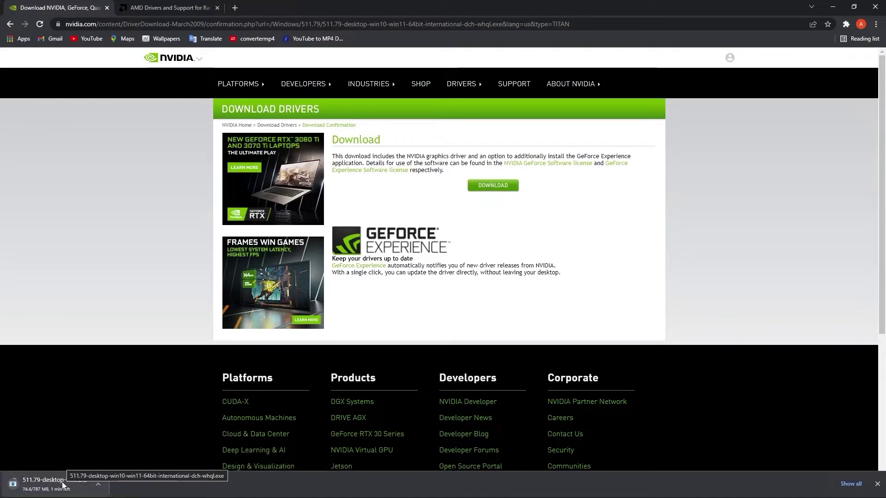
- Start downloading the auto-detect Radeon driver installer from the AMD support page, and cancel that download
{"action": "left_click", "coordinate": [163, 8]}
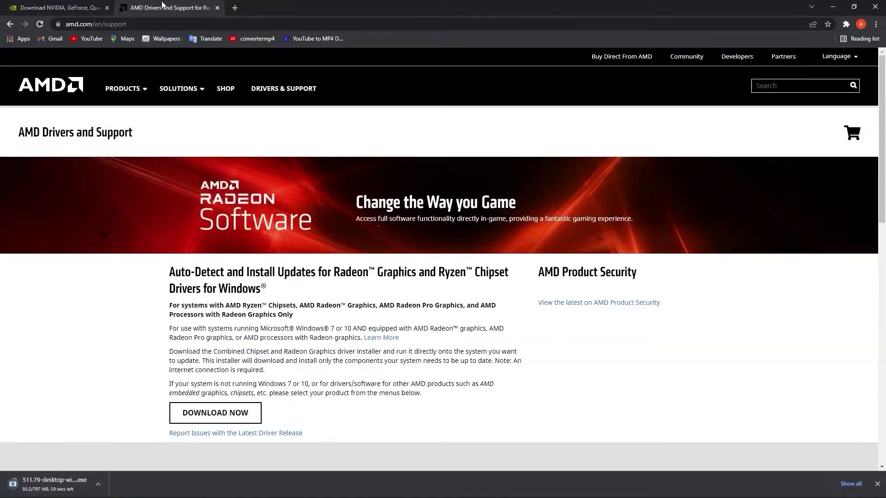
{"action": "scroll", "coordinate": [375, 101], "scroll_direction": "down", "scroll_amount": 2}
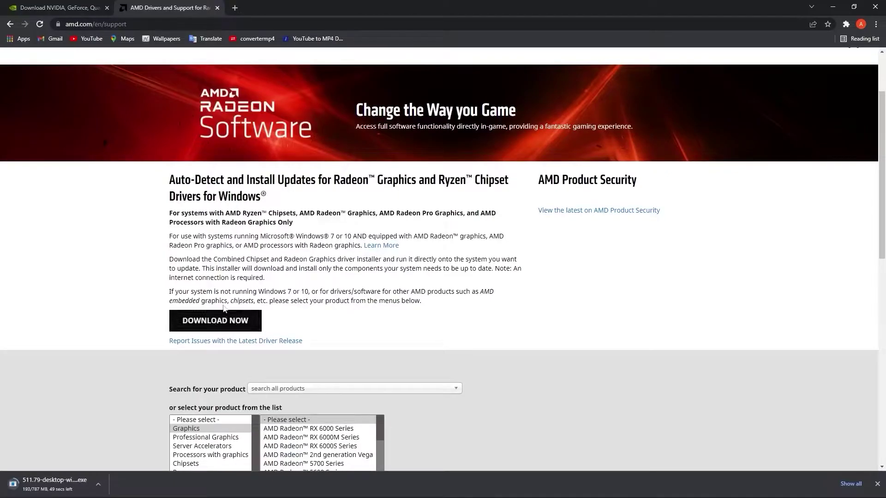
{"action": "left_click", "coordinate": [218, 322]}
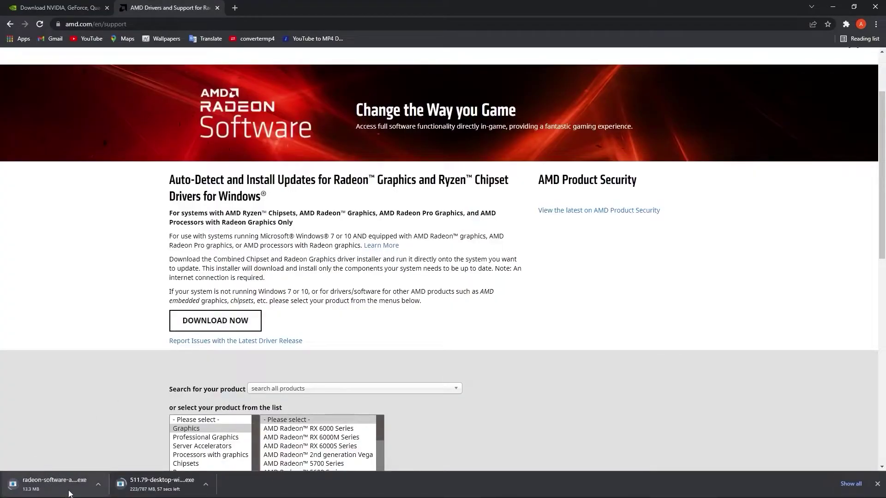
{"action": "left_click", "coordinate": [97, 484]}
{"action": "left_click", "coordinate": [104, 470]}
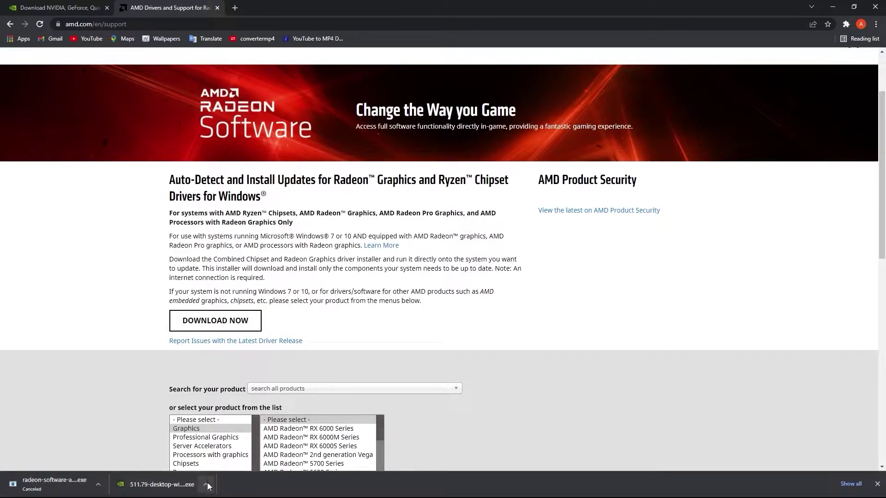
- Launch the downloaded NVIDIA 511.79 driver package, minimize the browser and extract the driver files to the default folder
{"action": "left_click", "coordinate": [208, 483]}
{"action": "left_click", "coordinate": [221, 424]}
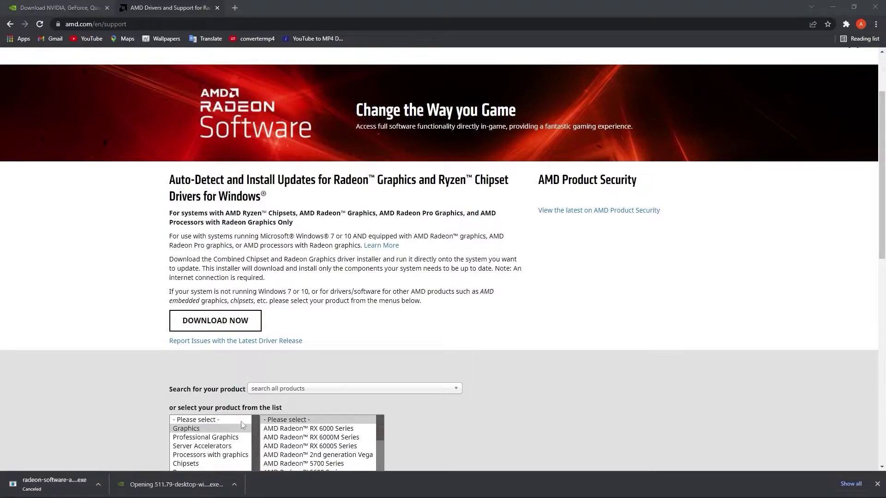
{"action": "left_click", "coordinate": [833, 10]}
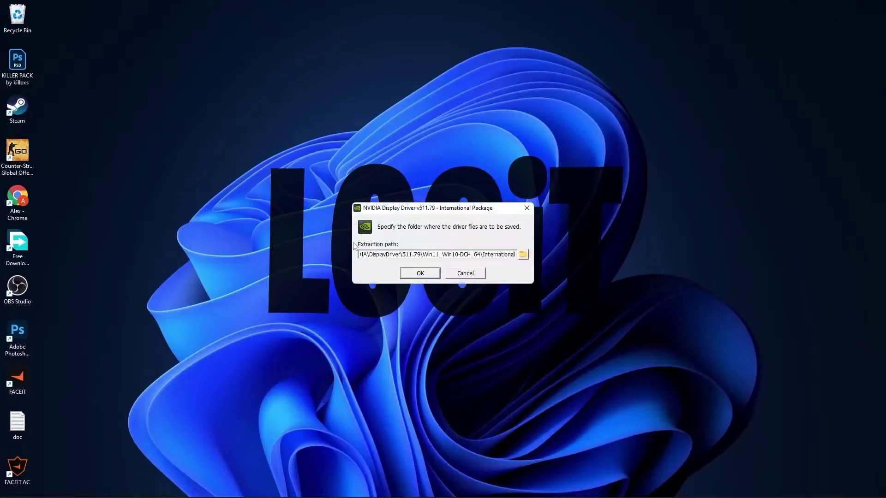
{"action": "left_click", "coordinate": [421, 273]}
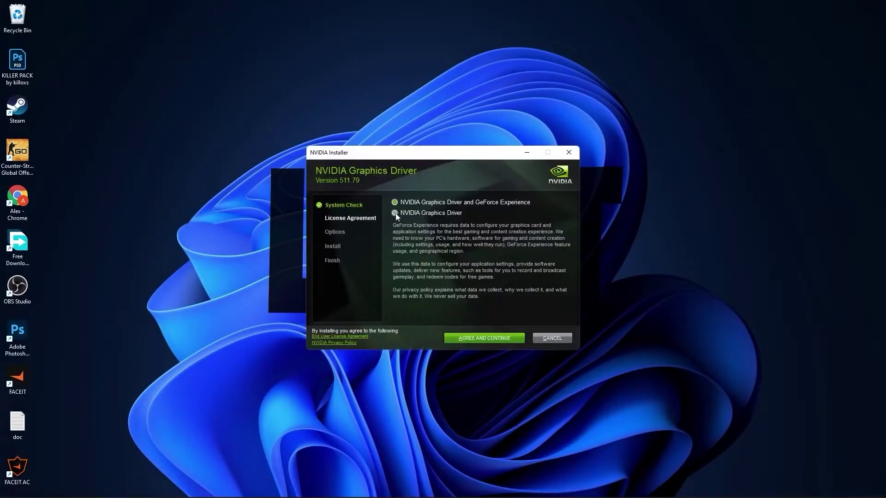
- Accept the NVIDIA licence agreement, install the graphics driver with the Express option and close the installer
{"action": "left_click", "coordinate": [484, 339]}
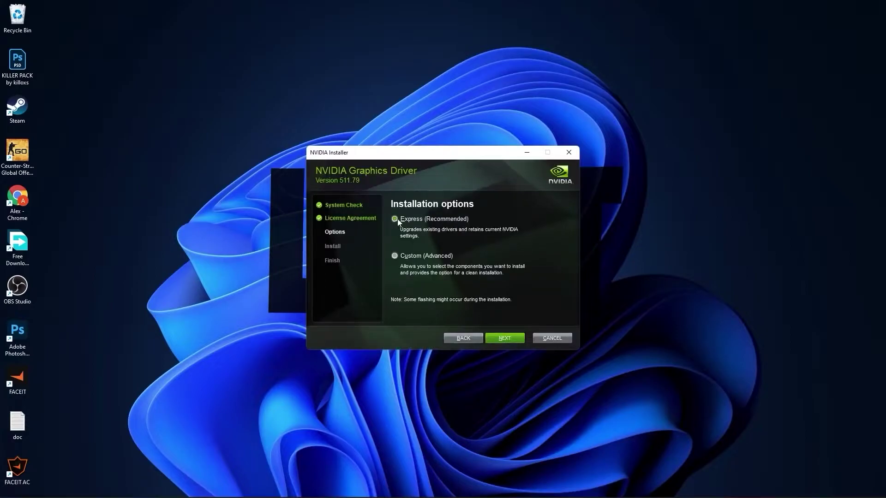
{"action": "left_click", "coordinate": [505, 339]}
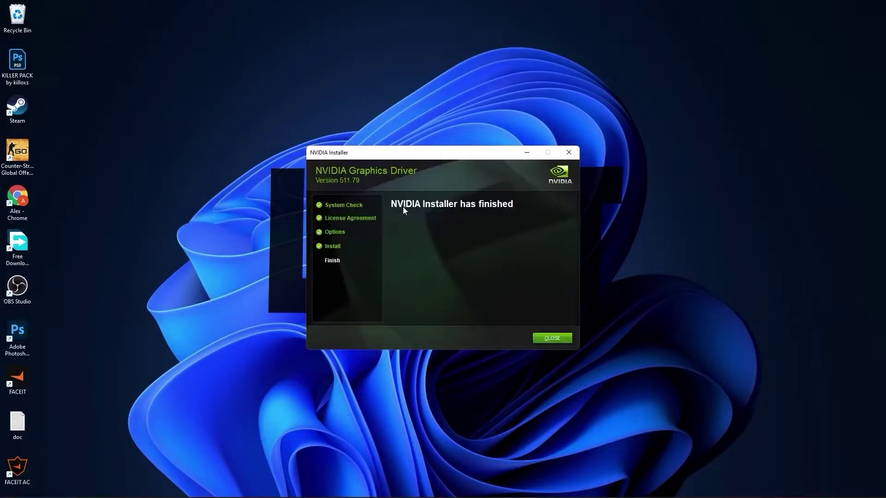
{"action": "left_click", "coordinate": [552, 338]}
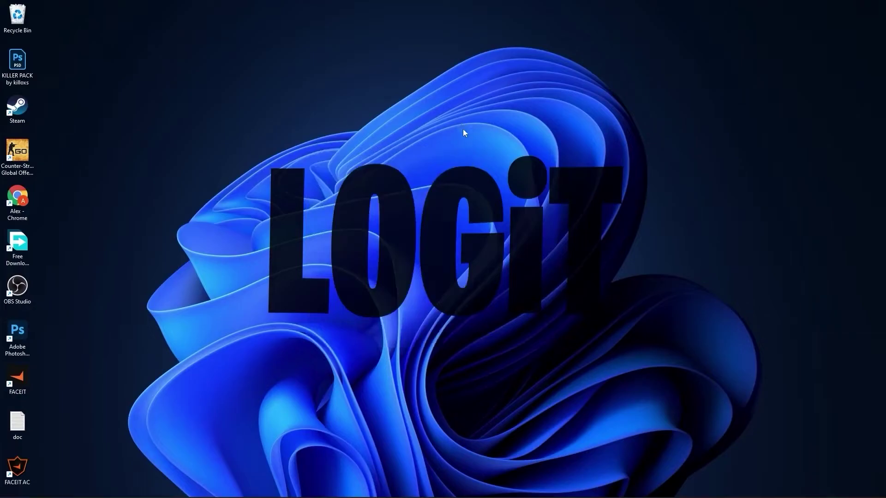
- Open NVIDIA Control Panel from the desktop's extended context options
{"action": "right_click", "coordinate": [465, 130]}
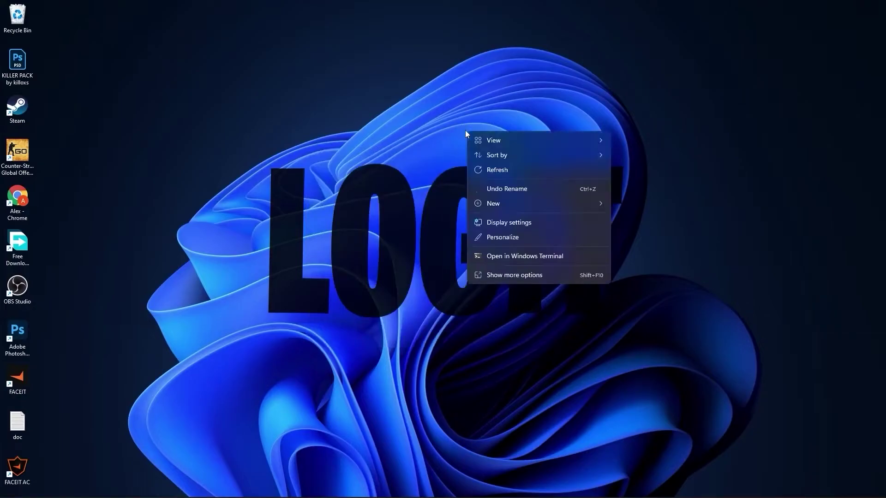
{"action": "left_click", "coordinate": [505, 276]}
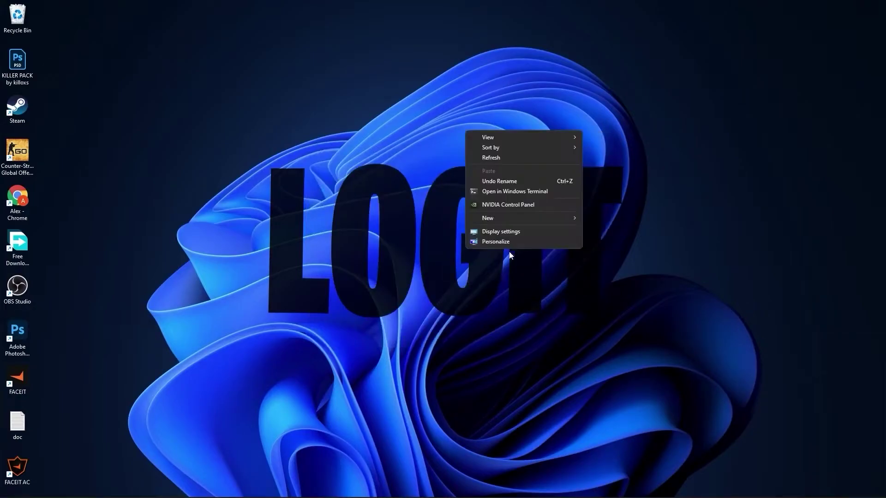
{"action": "left_click", "coordinate": [510, 205]}
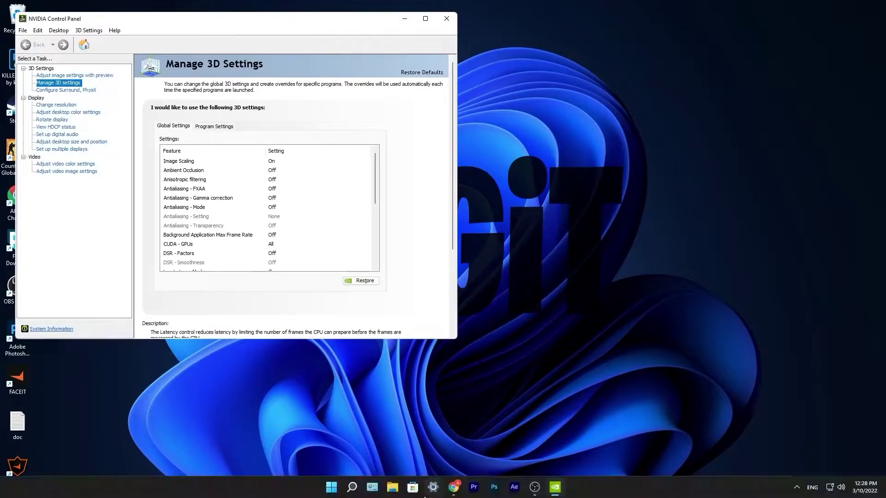
- Switch to Microsoft Store, search for nvidia control panel and open the NVIDIA Control Panel app from its product page
{"action": "left_click", "coordinate": [414, 489]}
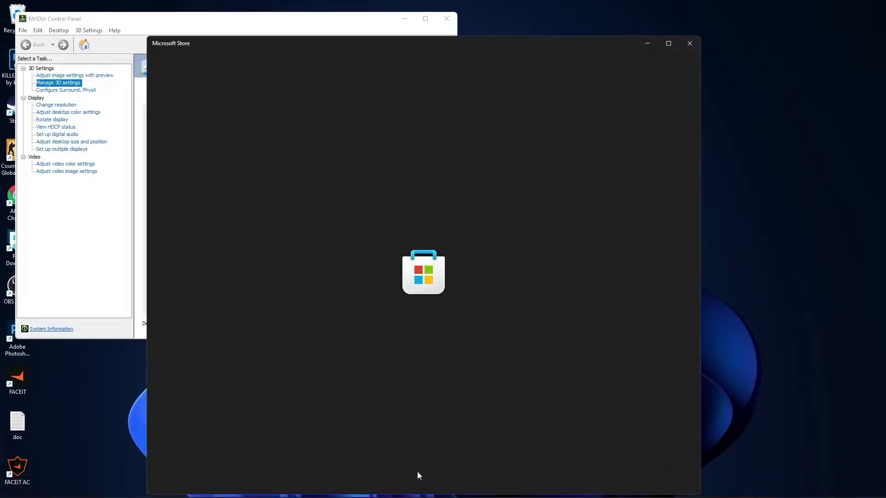
{"action": "type", "text": "nvidia control panel"}
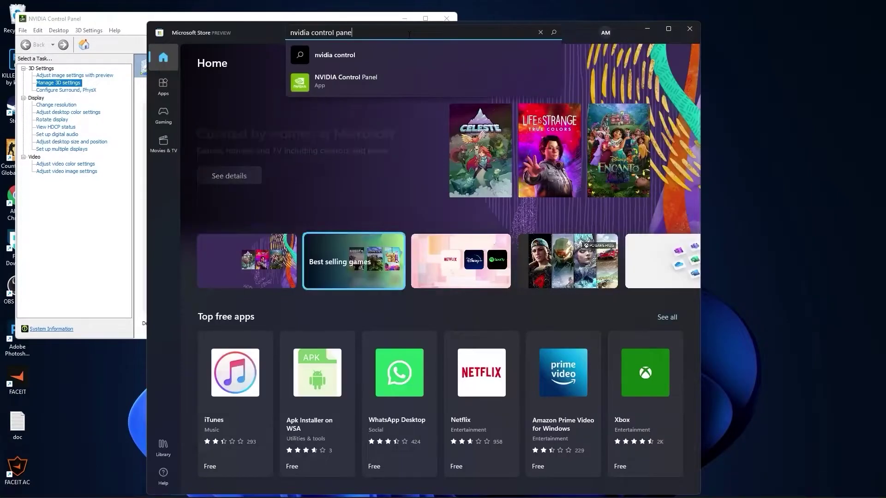
{"action": "left_click", "coordinate": [345, 76]}
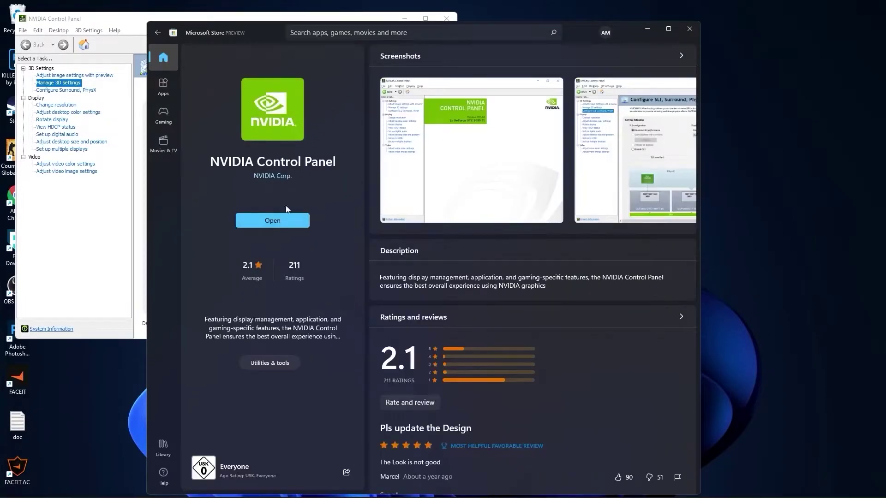
{"action": "left_click", "coordinate": [278, 225]}
- Set the image settings with preview to use my preference emphasizing Performance and apply the change
{"action": "left_click", "coordinate": [54, 76]}
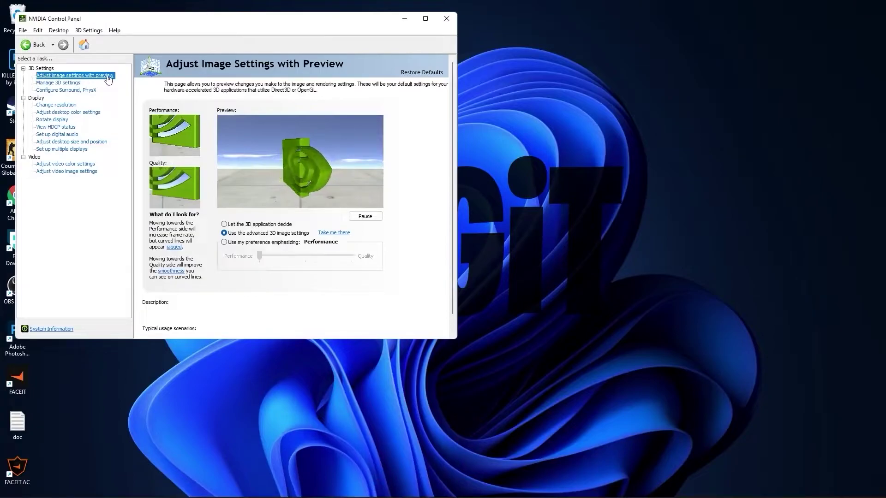
{"action": "left_click", "coordinate": [224, 243]}
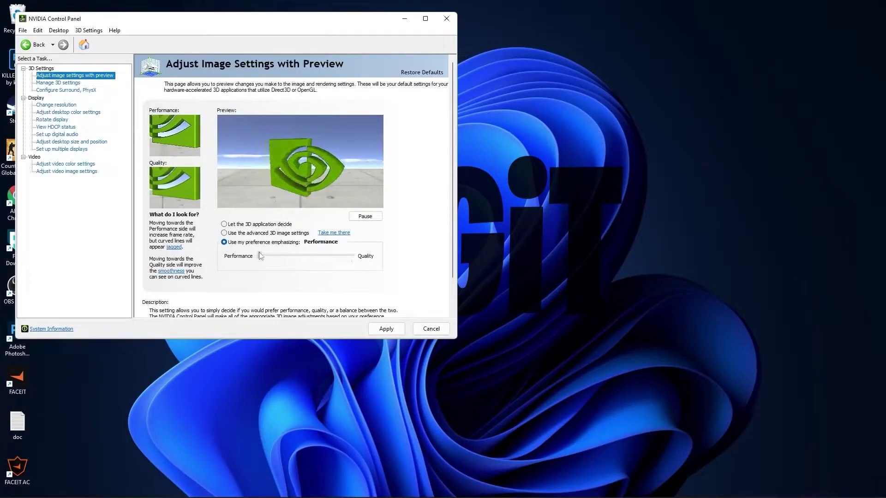
{"action": "left_click", "coordinate": [386, 329]}
- In the global 3D settings, confirm Image Scaling as On (GPU Scaling & Sharpening) with 50% sharpening and the overlay indicator enabled
{"action": "left_click", "coordinate": [67, 84]}
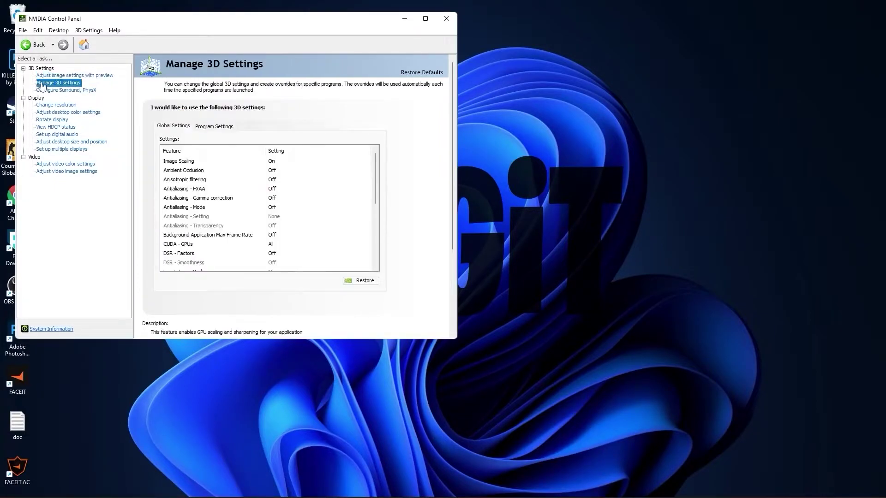
{"action": "left_click", "coordinate": [171, 161]}
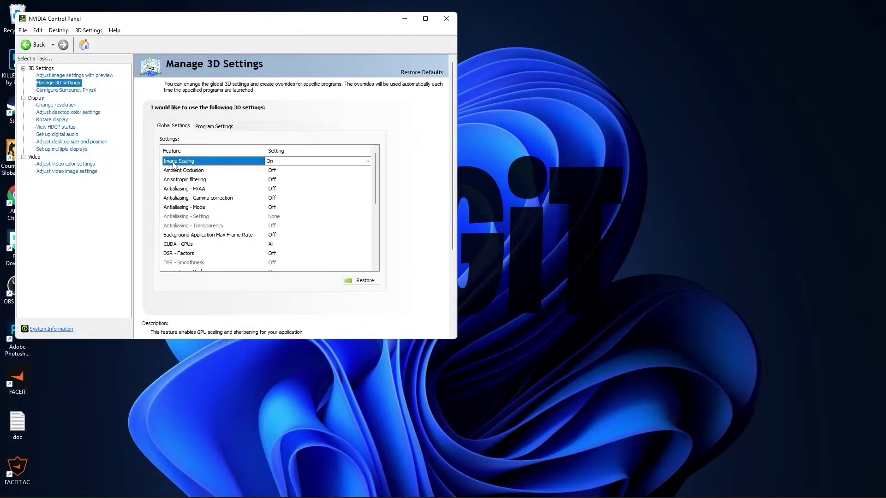
{"action": "left_click", "coordinate": [269, 162]}
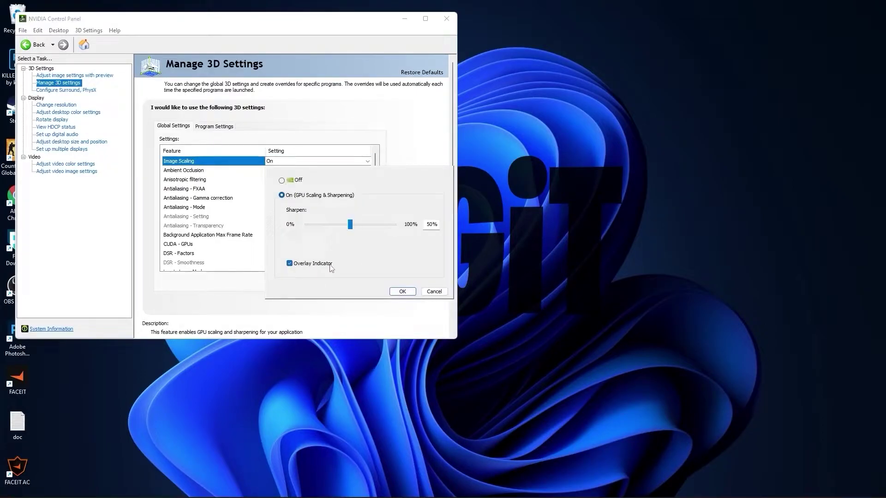
{"action": "left_click", "coordinate": [403, 292]}
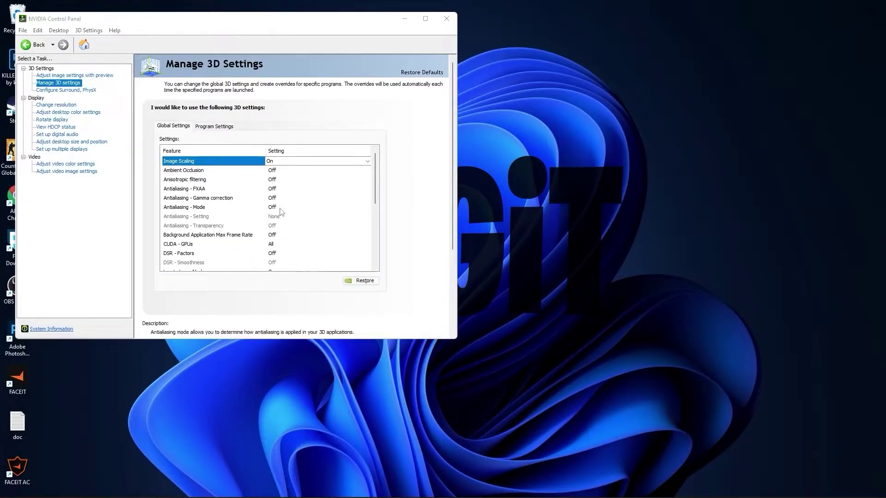
- Set Low Latency Mode to On and Max Frame Rate to Off in the global 3D settings
{"action": "scroll", "coordinate": [208, 218], "scroll_direction": "down", "scroll_amount": 3}
{"action": "left_click", "coordinate": [181, 218]}
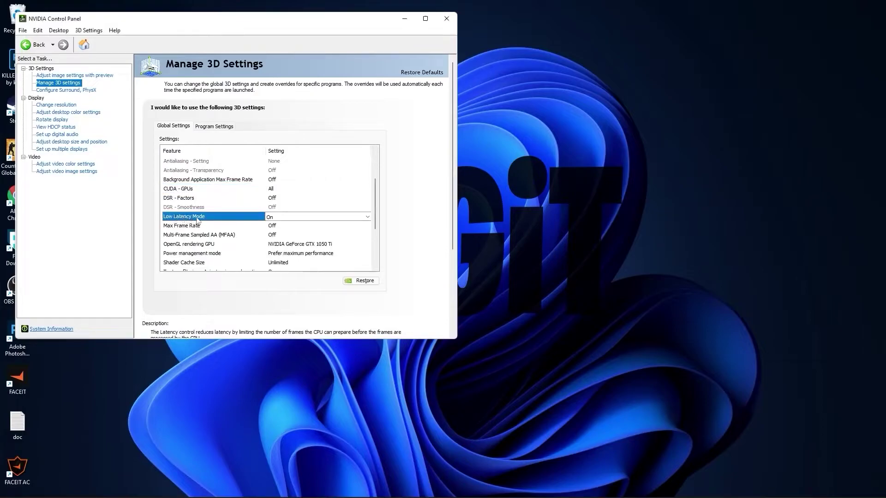
{"action": "left_click", "coordinate": [267, 218]}
{"action": "left_click", "coordinate": [284, 232]}
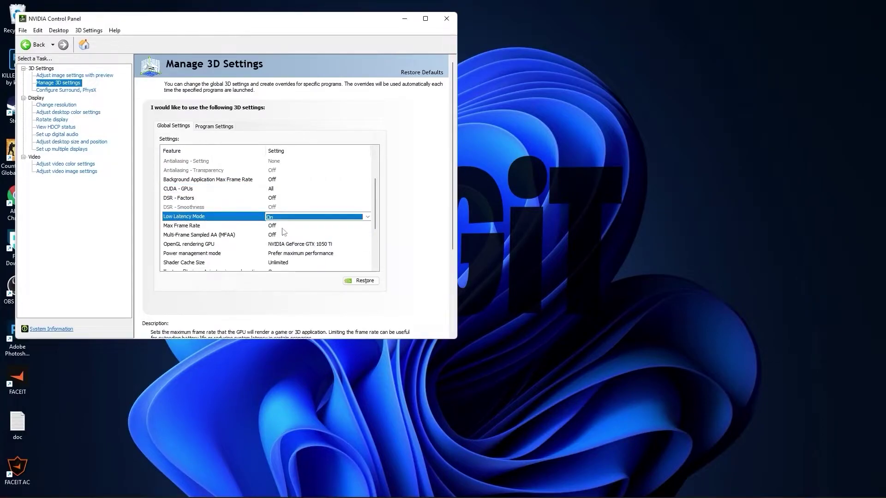
{"action": "left_click", "coordinate": [169, 226]}
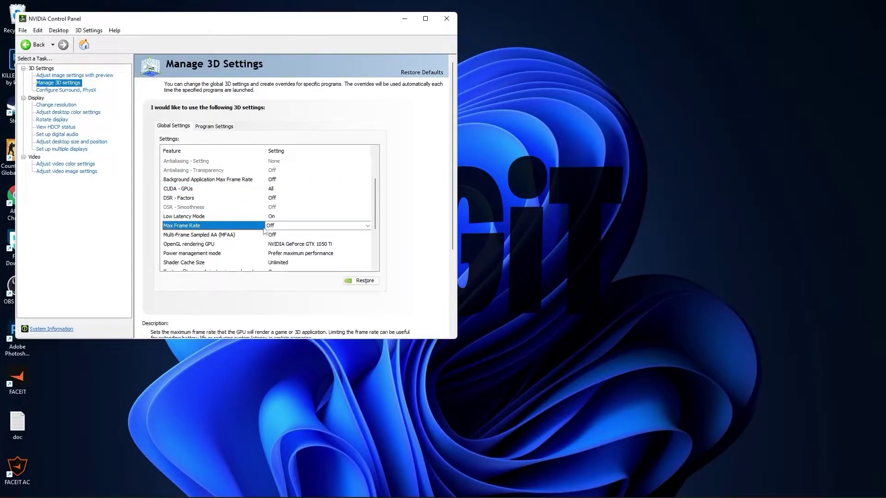
{"action": "left_click", "coordinate": [266, 226]}
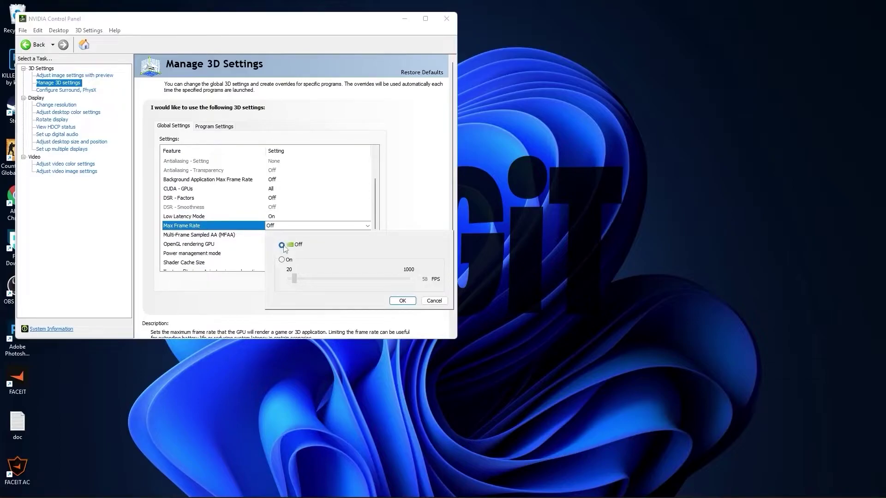
{"action": "left_click", "coordinate": [402, 300]}
- Set the OpenGL rendering GPU to NVIDIA GeForce GTX 1050 Ti and the power management mode to Prefer maximum performance
{"action": "scroll", "coordinate": [192, 216], "scroll_direction": "down", "scroll_amount": 2}
{"action": "left_click", "coordinate": [192, 199]}
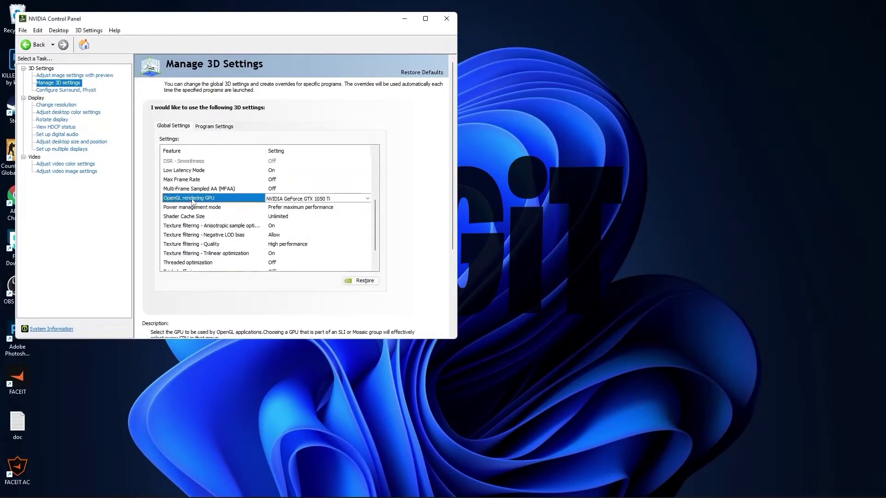
{"action": "left_click", "coordinate": [274, 201]}
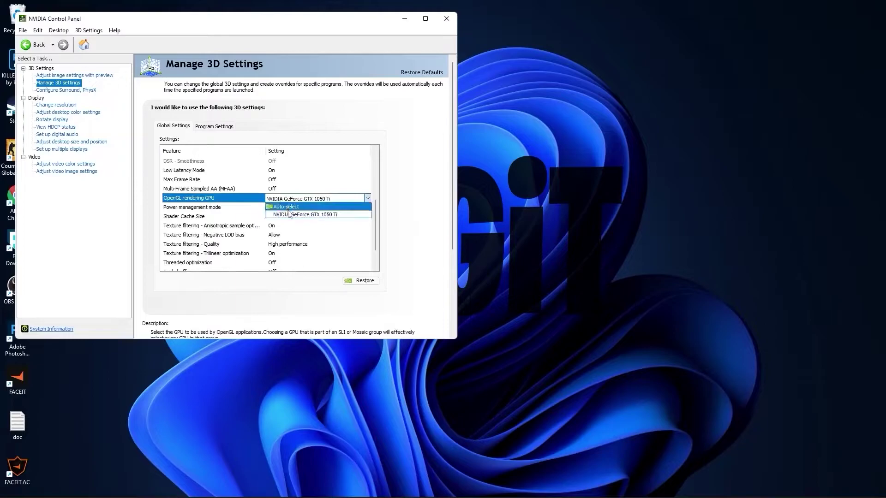
{"action": "left_click", "coordinate": [295, 205]}
{"action": "left_click", "coordinate": [295, 207]}
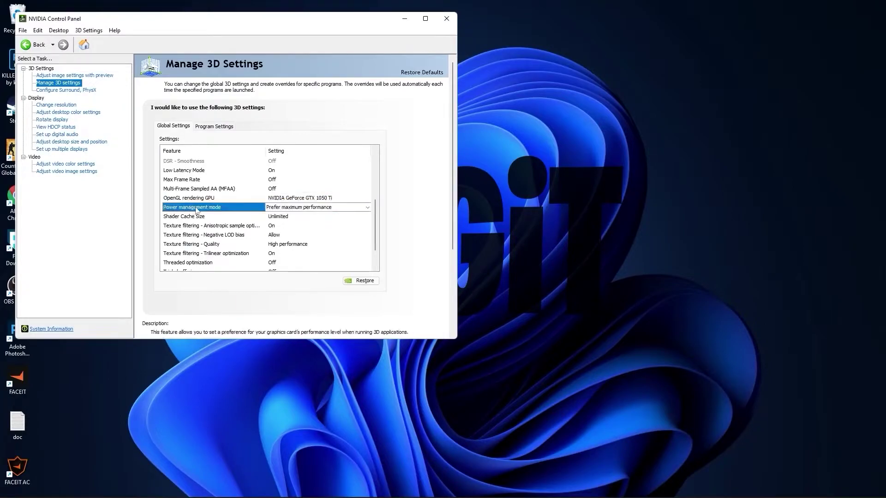
{"action": "left_click", "coordinate": [281, 209]}
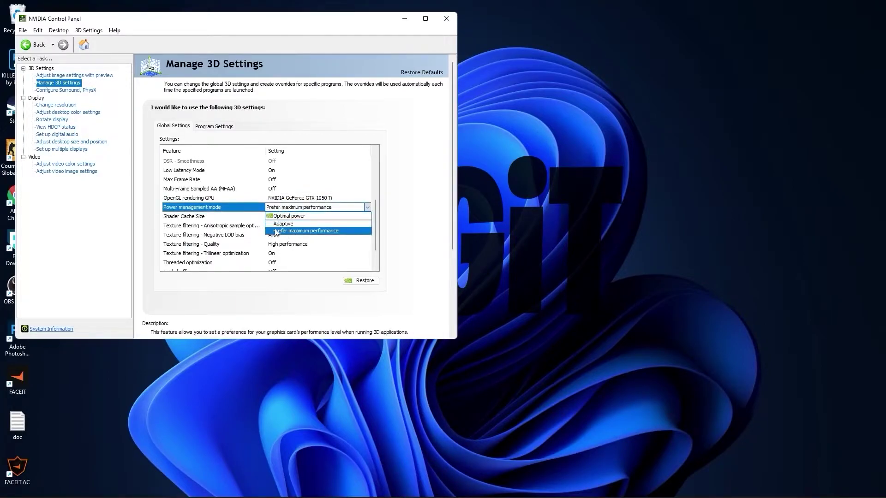
{"action": "left_click", "coordinate": [280, 231]}
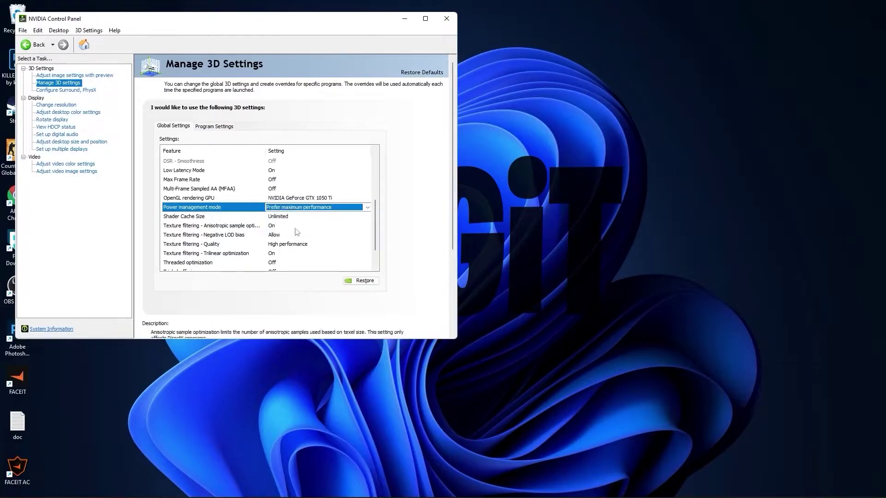
- Set Texture filtering - Quality to High performance in the global 3D settings
{"action": "scroll", "coordinate": [165, 219], "scroll_direction": "down", "scroll_amount": 1}
{"action": "left_click", "coordinate": [164, 219]}
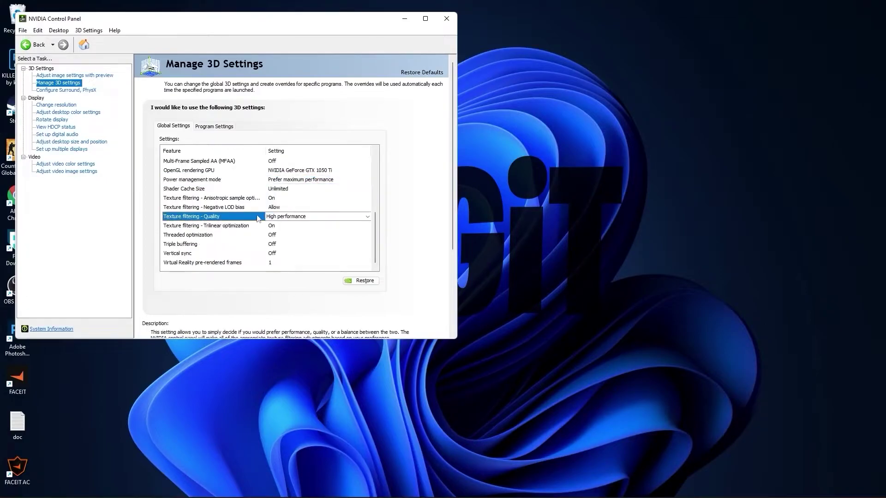
{"action": "left_click", "coordinate": [281, 219]}
{"action": "left_click", "coordinate": [282, 237]}
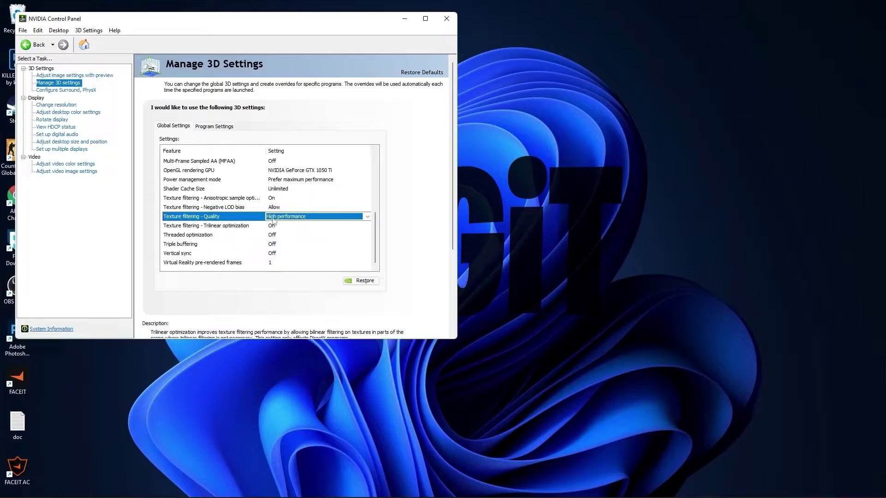
- Set both Threaded optimization and Vertical sync to Off in the global 3D settings
{"action": "left_click", "coordinate": [164, 236]}
{"action": "left_click", "coordinate": [274, 236]}
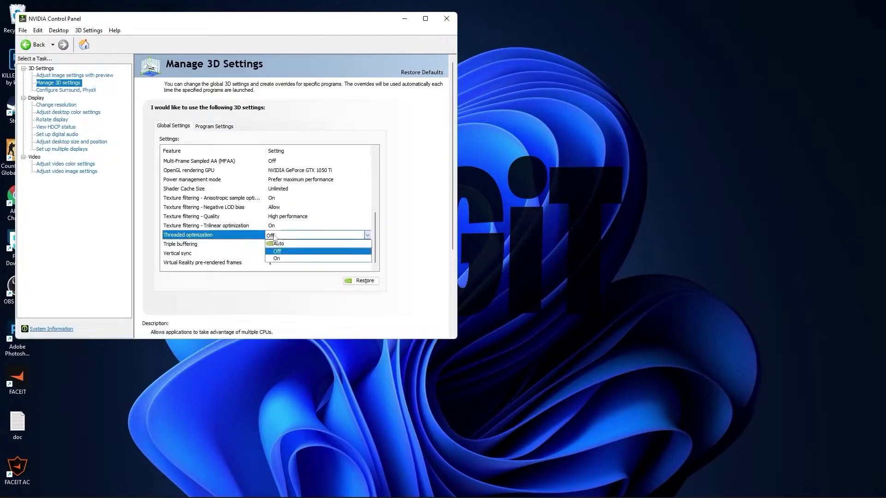
{"action": "left_click", "coordinate": [278, 252]}
{"action": "left_click", "coordinate": [191, 255]}
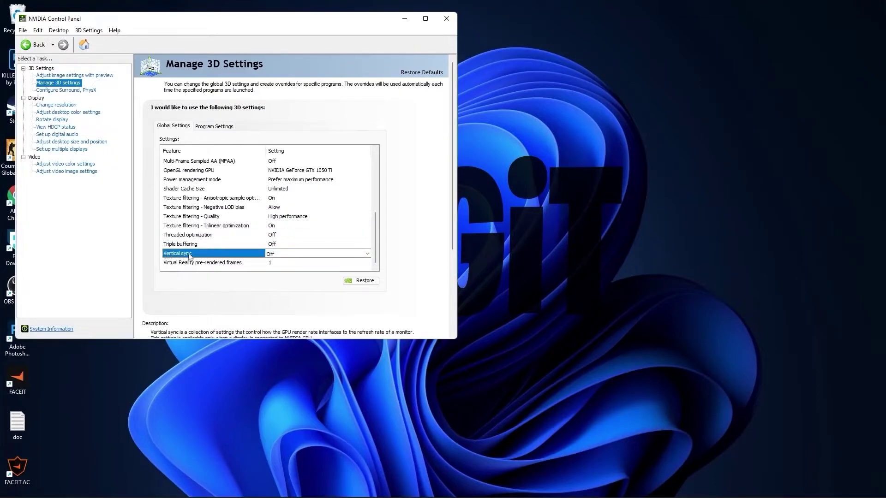
{"action": "left_click", "coordinate": [270, 254]}
{"action": "left_click", "coordinate": [282, 261]}
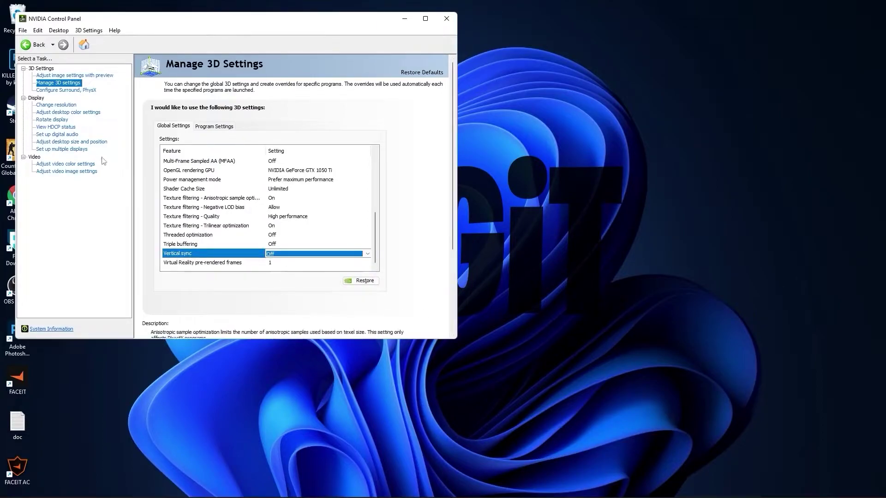
- Set the display to the PC resolution 1920 × 1080 with a 75Hz refresh rate, then apply and keep the change
{"action": "left_click", "coordinate": [56, 105]}
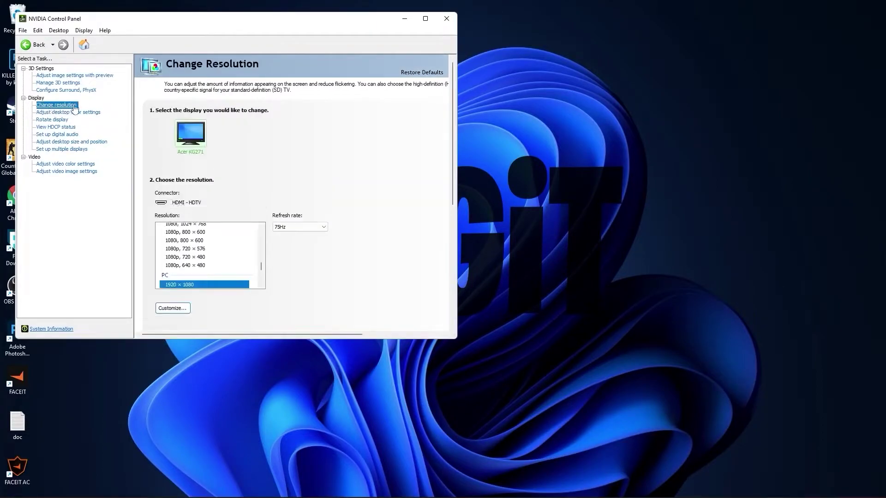
{"action": "left_click", "coordinate": [286, 227]}
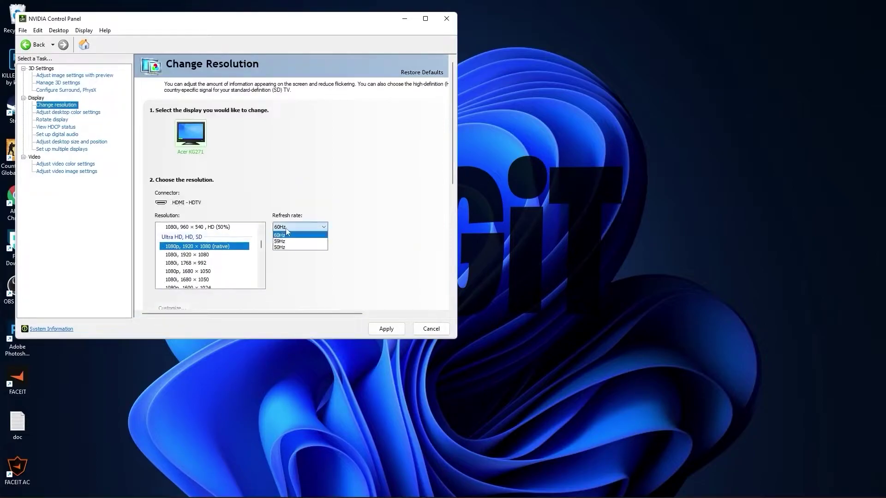
{"action": "left_click", "coordinate": [288, 235]}
{"action": "scroll", "coordinate": [213, 257], "scroll_direction": "down", "scroll_amount": 5}
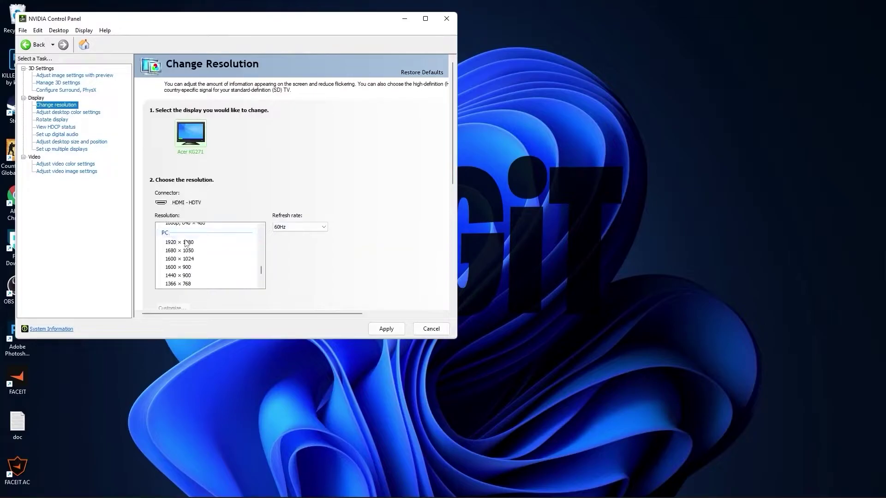
{"action": "left_click", "coordinate": [168, 243]}
{"action": "left_click", "coordinate": [286, 227]}
{"action": "left_click", "coordinate": [286, 234]}
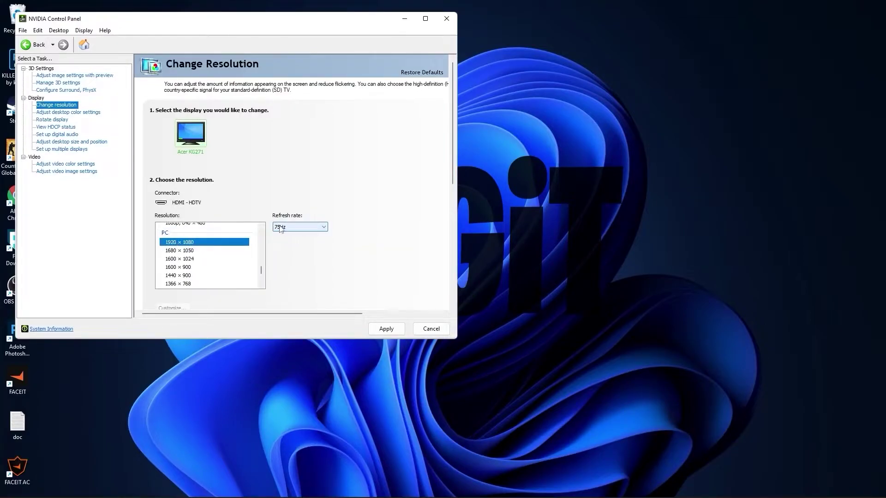
{"action": "left_click", "coordinate": [386, 329]}
{"action": "left_click", "coordinate": [268, 197]}
- Set Digital vibrance to 70% in the desktop color settings, apply it and close NVIDIA Control Panel
{"action": "left_click", "coordinate": [42, 113]}
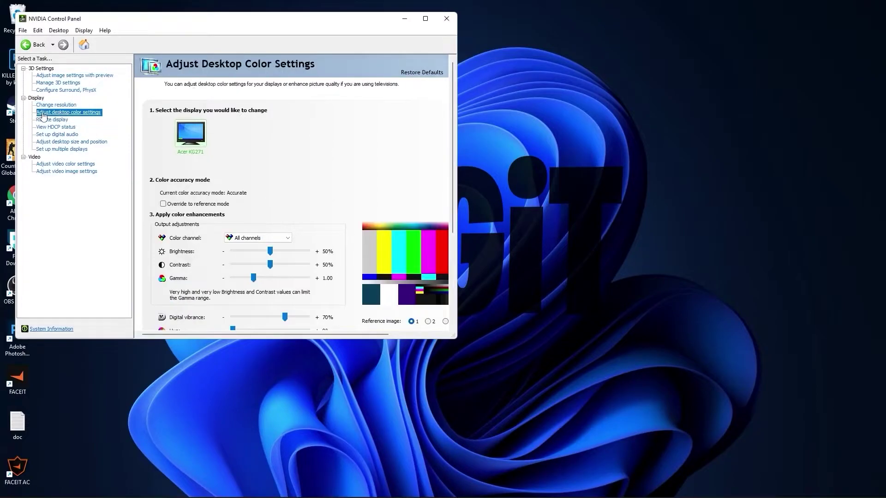
{"action": "scroll", "coordinate": [174, 263], "scroll_direction": "down", "scroll_amount": 3}
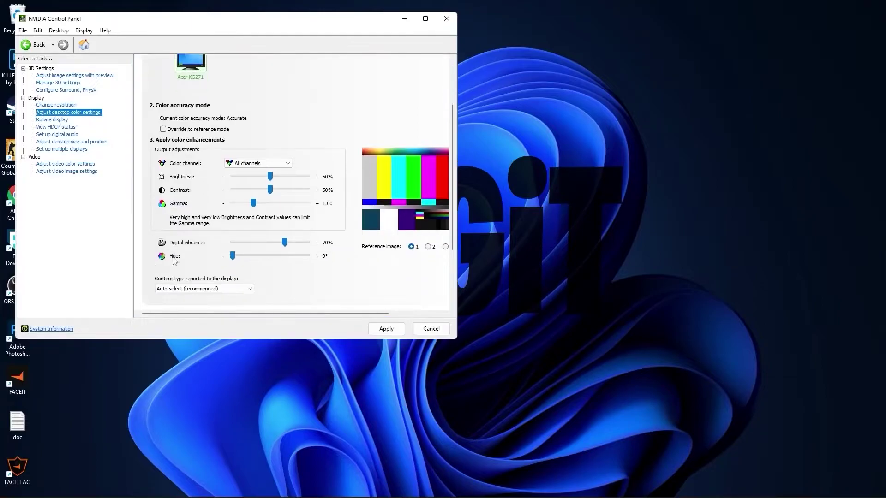
{"action": "left_click_drag", "start_coordinate": [286, 245], "coordinate": [287, 247]}
{"action": "left_click", "coordinate": [386, 330]}
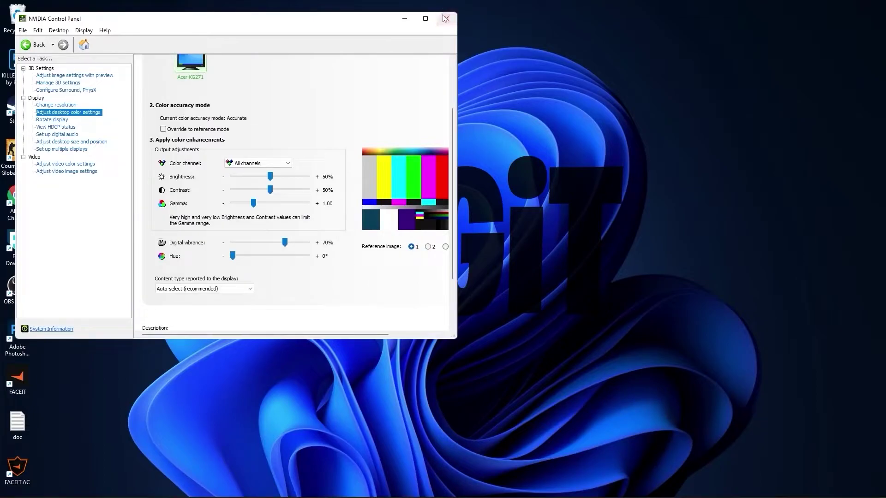
{"action": "left_click", "coordinate": [446, 18]}
- Search Windows for the power plan settings and open Choose a power plan
{"action": "left_click", "coordinate": [369, 486]}
{"action": "type", "text": "choose"}
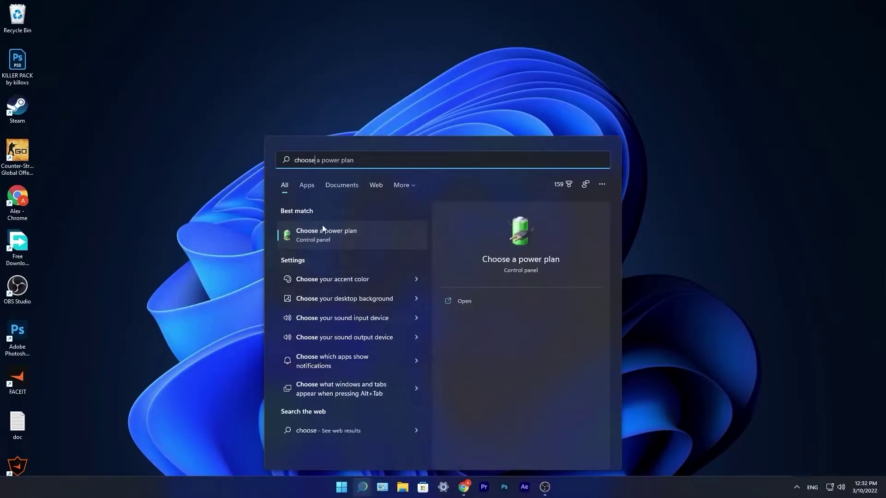
{"action": "left_click", "coordinate": [328, 234]}
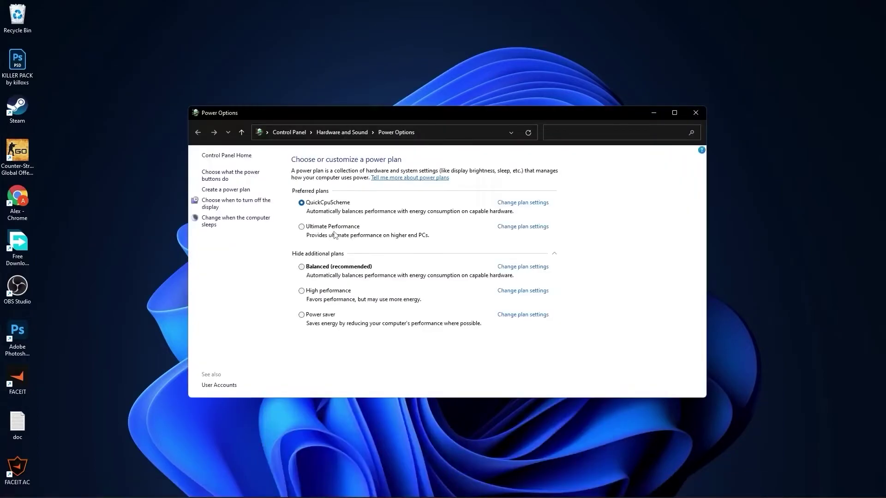
- Create a power plan named LOGiT based on High performance, keeping the default display and sleep settings, and close Power Options
{"action": "left_click", "coordinate": [226, 190]}
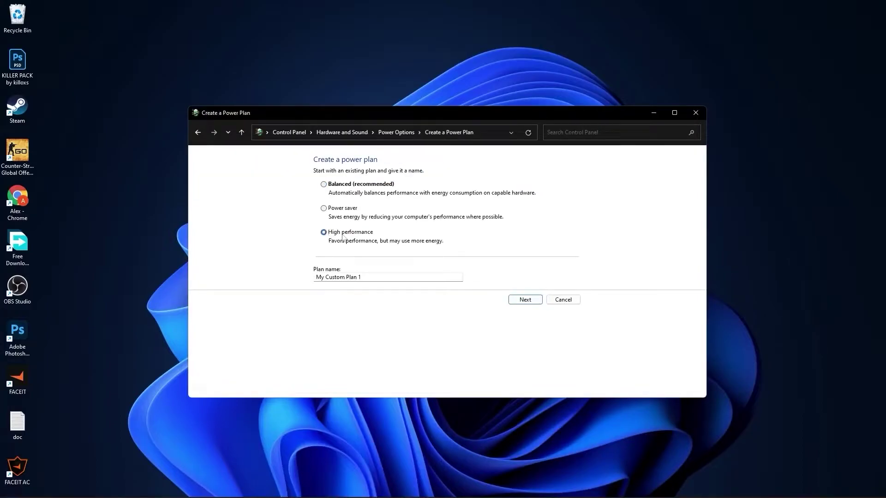
{"action": "key", "text": "Tab"}
{"action": "type", "text": "LOGi"}
{"action": "left_click", "coordinate": [527, 301]}
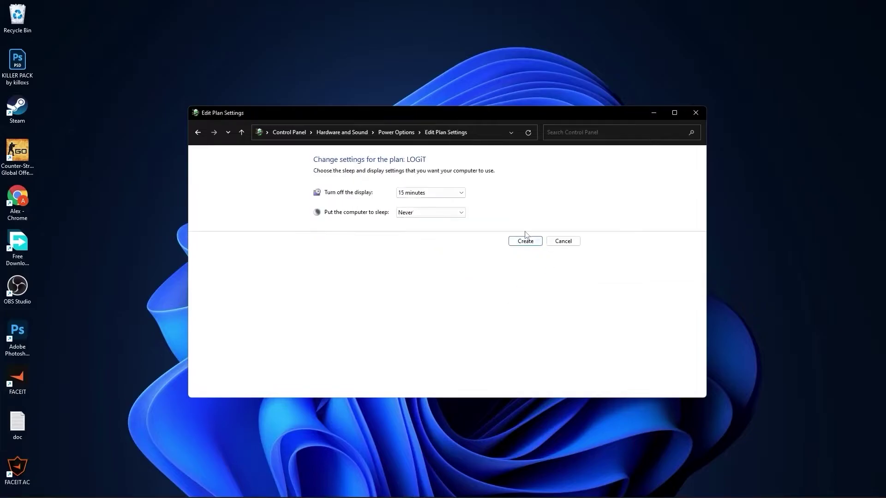
{"action": "left_click", "coordinate": [525, 238]}
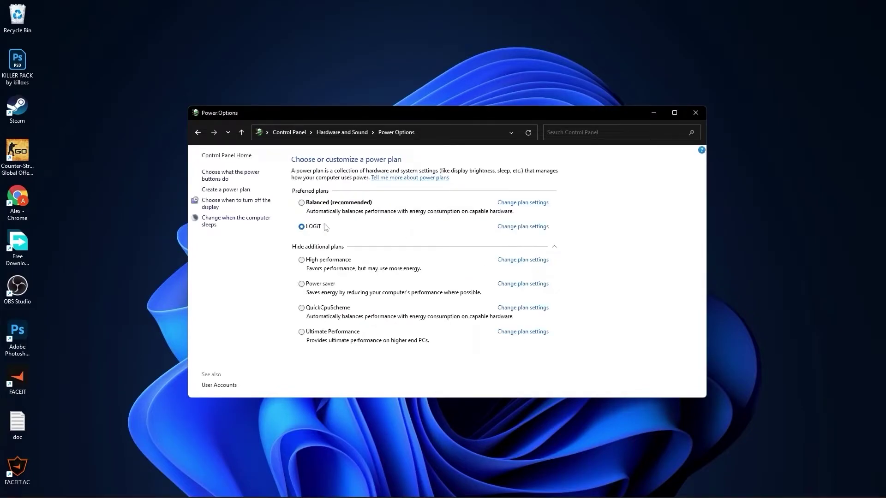
{"action": "left_click", "coordinate": [693, 112]}
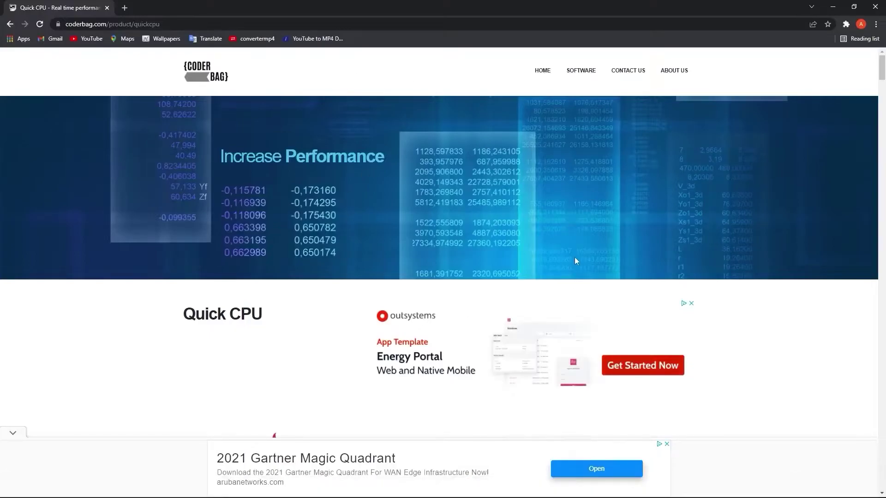
- Download the x64 version of Quick CPU from the Coder Bag page in Chrome and open the downloaded zip archive
{"action": "scroll", "coordinate": [575, 258], "scroll_direction": "down", "scroll_amount": 20}
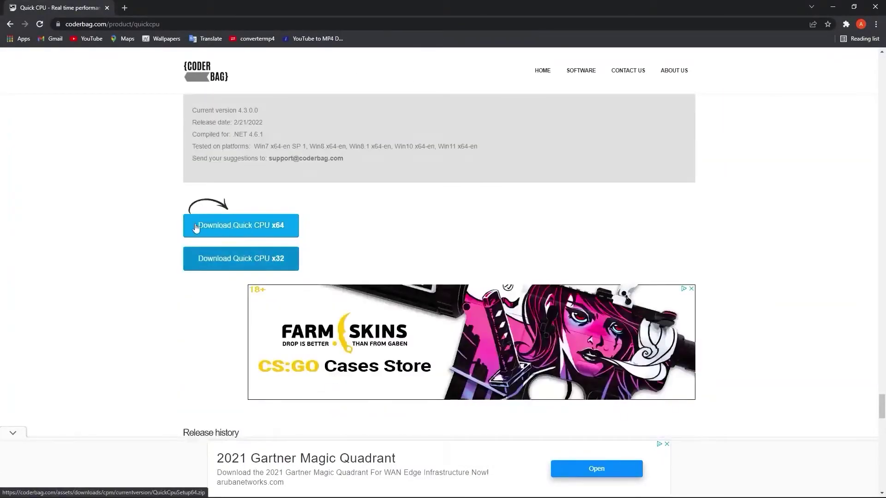
{"action": "left_click", "coordinate": [240, 227]}
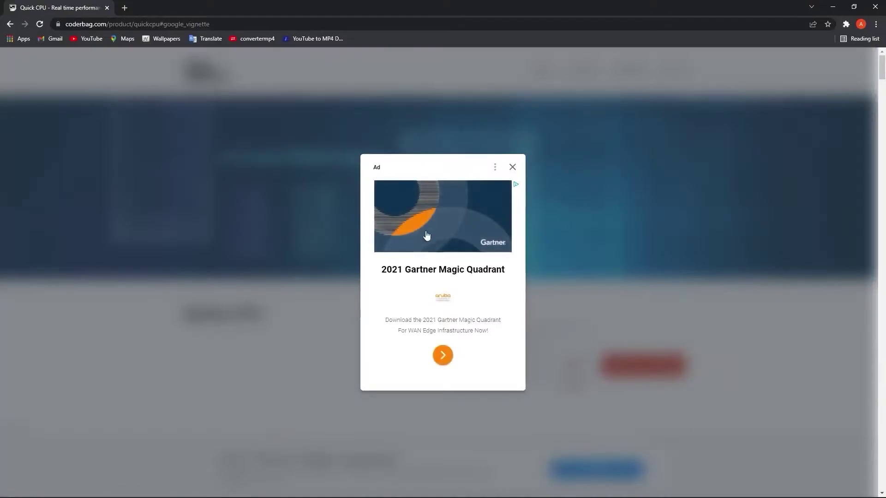
{"action": "left_click", "coordinate": [513, 168]}
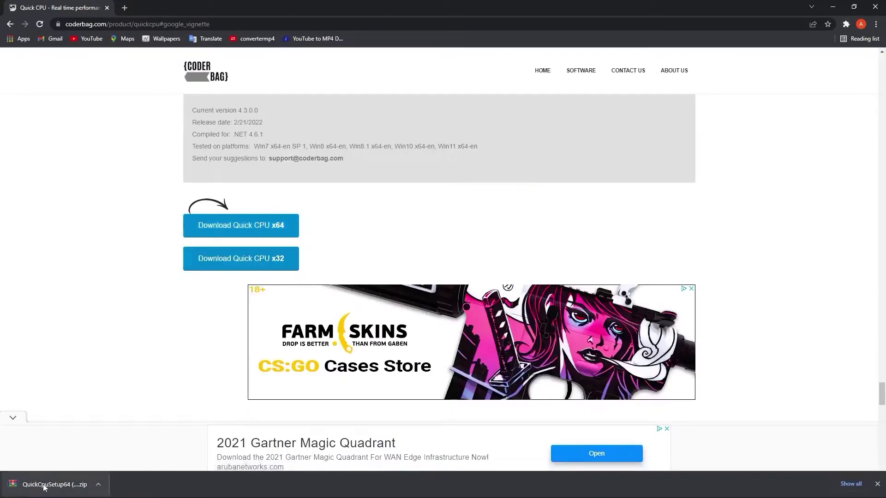
{"action": "left_click", "coordinate": [98, 487]}
{"action": "left_click", "coordinate": [111, 424]}
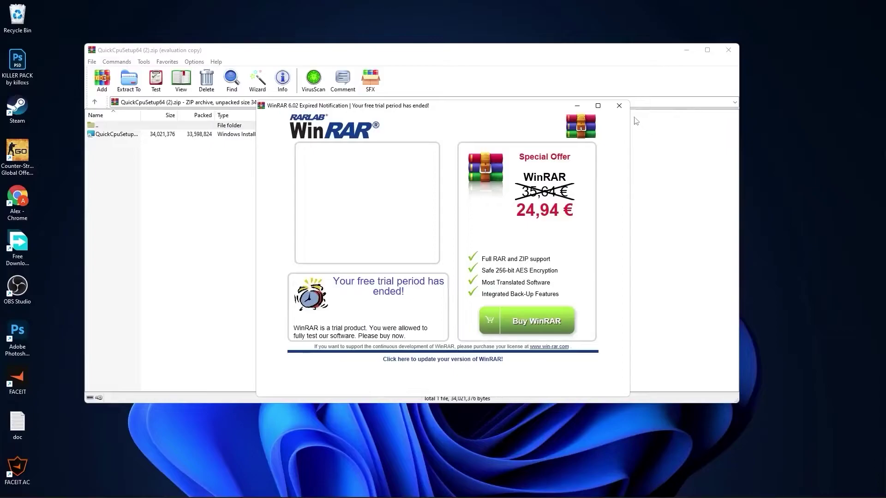
- Dismiss the WinRAR trial notice, launch the Quick CPU installer from the archive and close the archive window
{"action": "left_click", "coordinate": [619, 106]}
{"action": "left_click", "coordinate": [125, 137]}
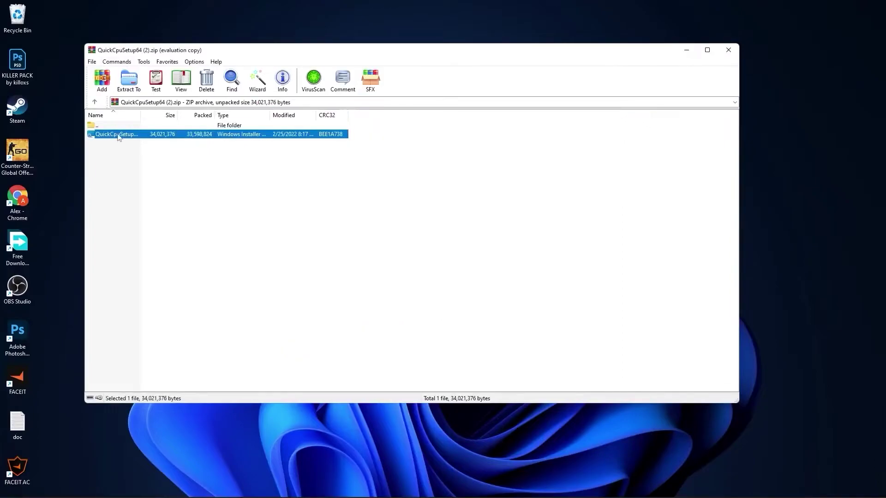
{"action": "double_click", "coordinate": [119, 135]}
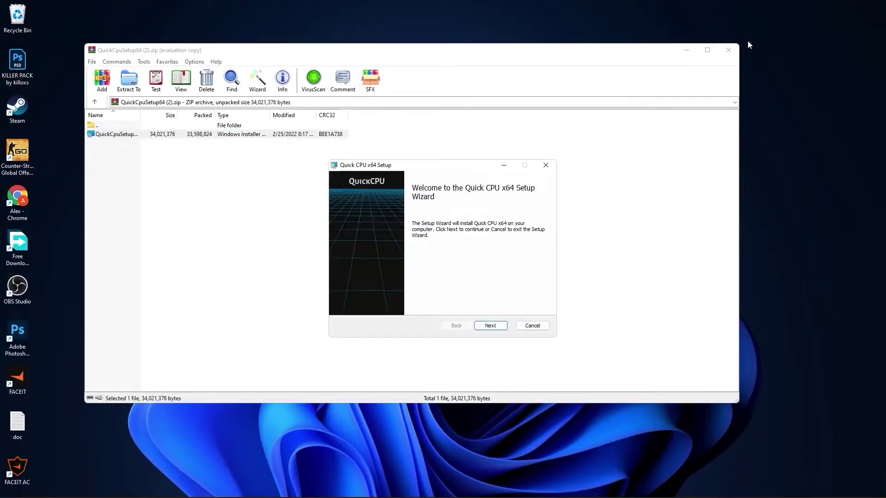
{"action": "left_click", "coordinate": [732, 51]}
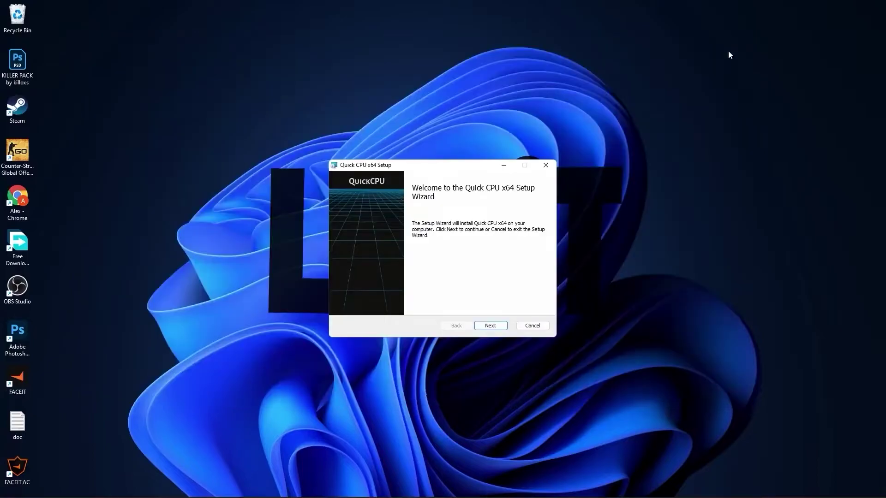
- Install Quick CPU x64 in the default folder, accepting the license agreement, and finish setup with the program set to launch
{"action": "left_click", "coordinate": [494, 323]}
{"action": "left_click", "coordinate": [346, 305]}
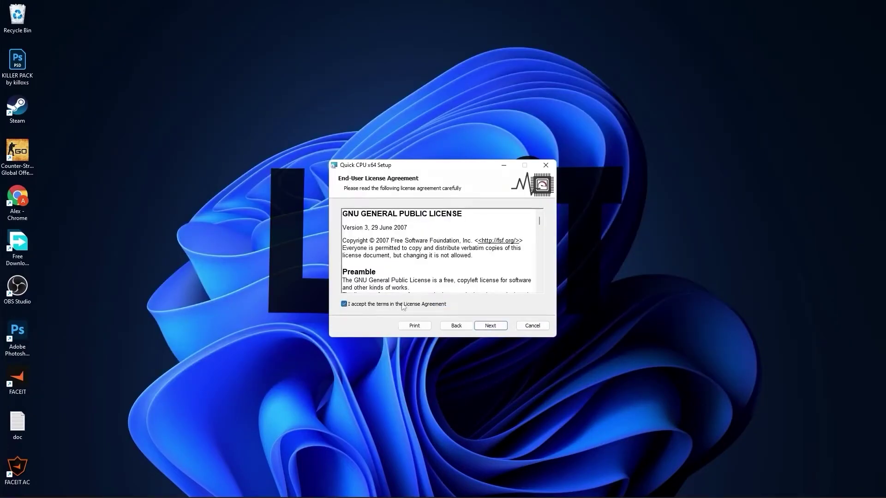
{"action": "left_click", "coordinate": [491, 327]}
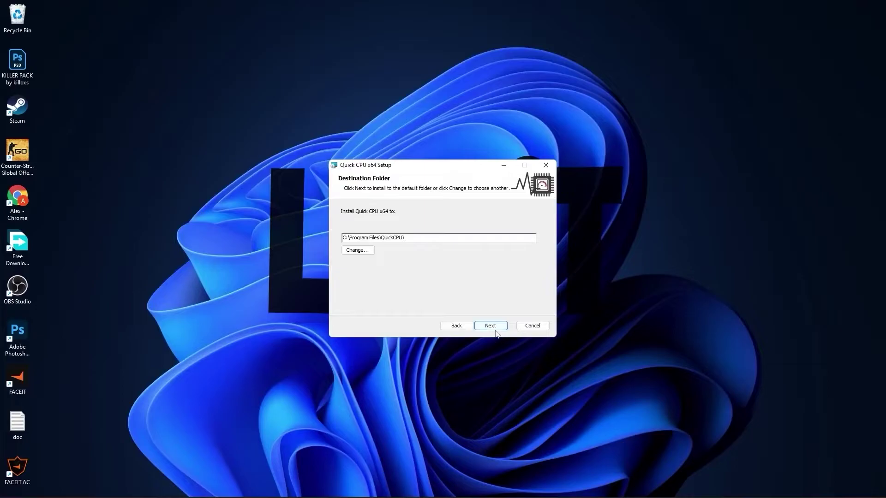
{"action": "left_click", "coordinate": [490, 325]}
{"action": "left_click", "coordinate": [476, 327]}
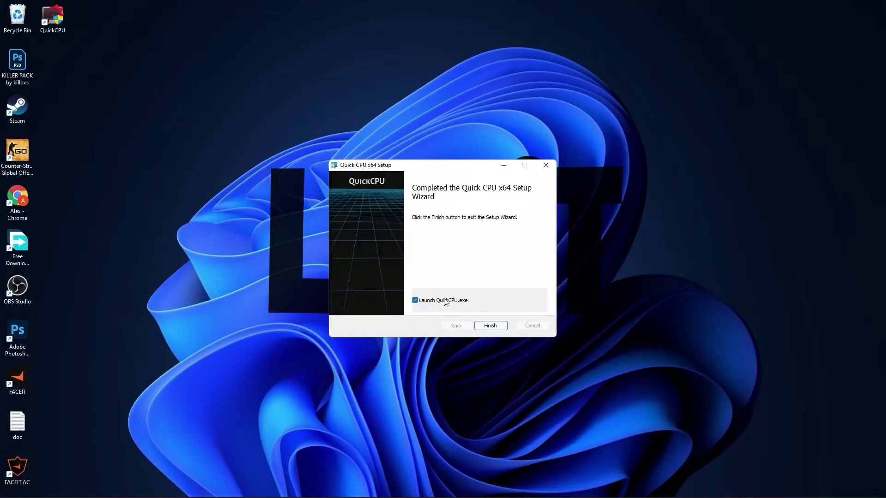
{"action": "left_click", "coordinate": [491, 326]}
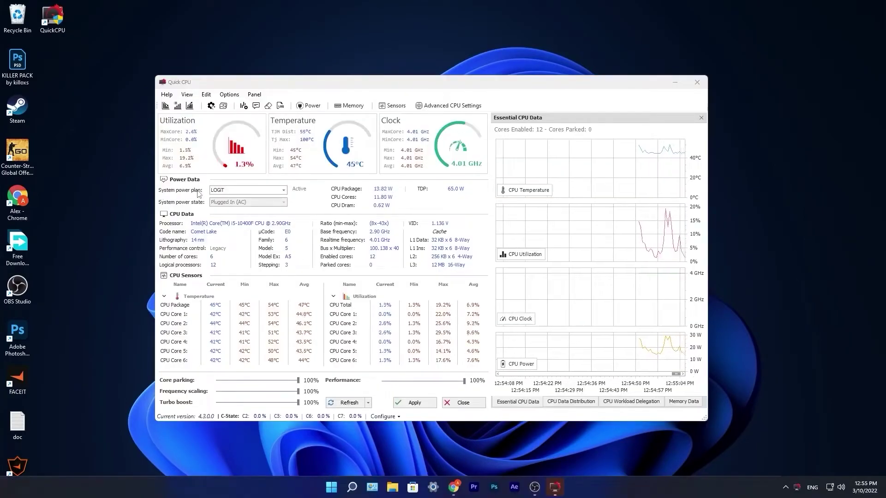
- Select LOGiT as the system power plan in Quick CPU, apply the settings and dismiss the confirmation
{"action": "left_click", "coordinate": [217, 190]}
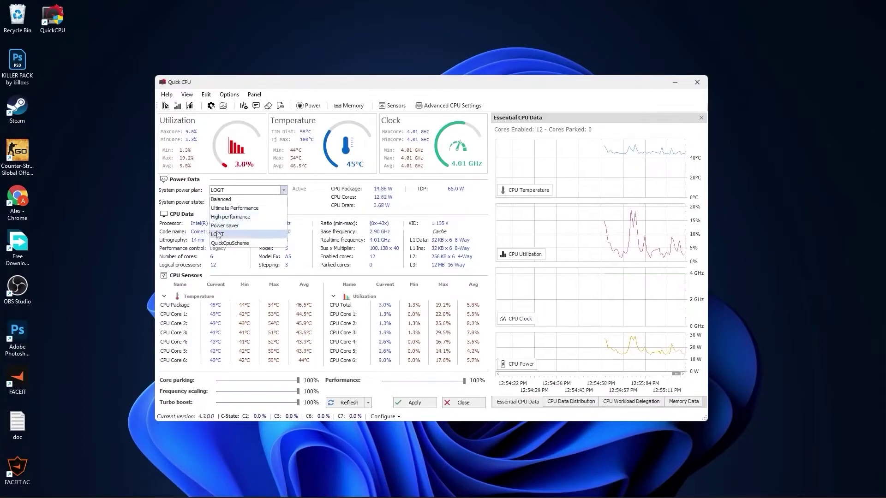
{"action": "left_click", "coordinate": [218, 234]}
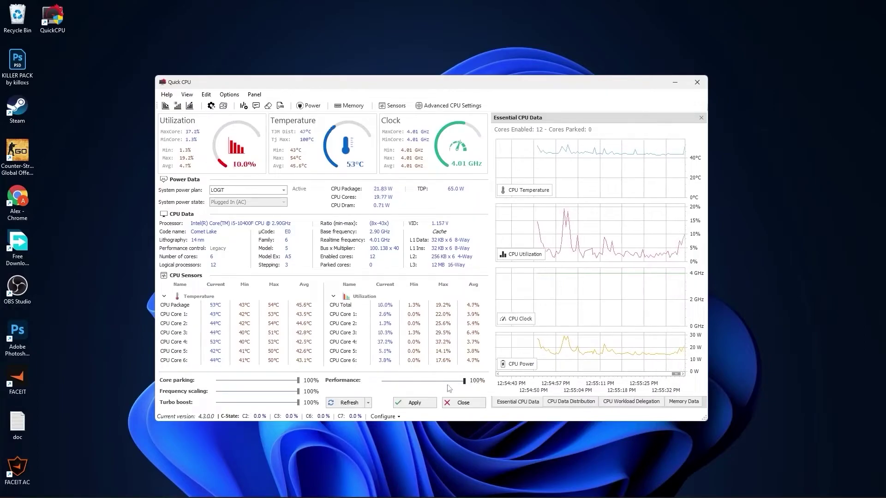
{"action": "left_click", "coordinate": [412, 403]}
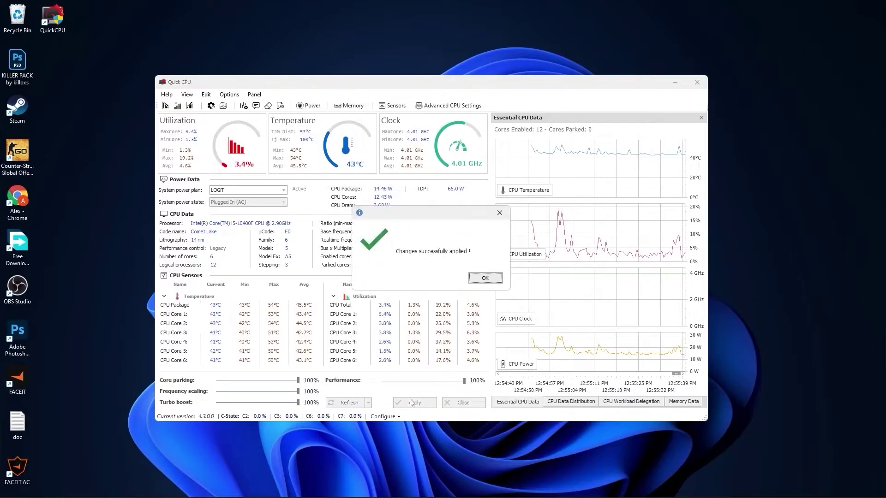
{"action": "left_click", "coordinate": [483, 279]}
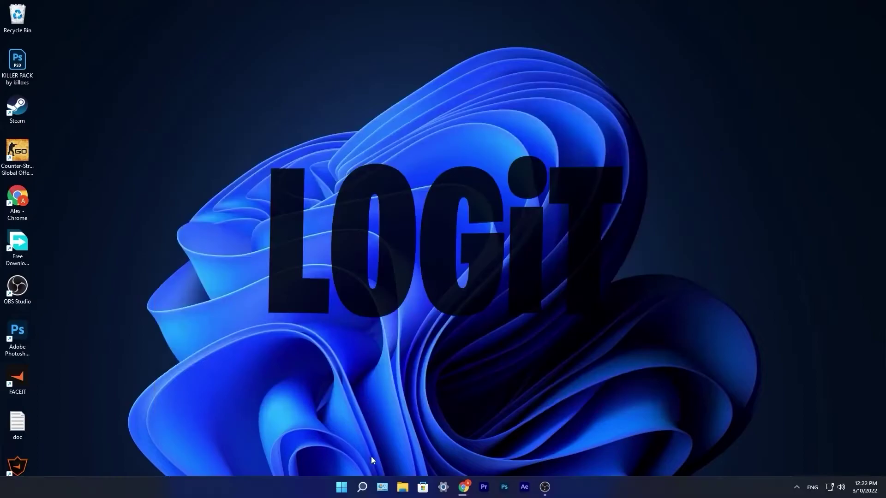
- Search Windows for Task Manager, open it and display the startup apps
{"action": "left_click", "coordinate": [362, 488]}
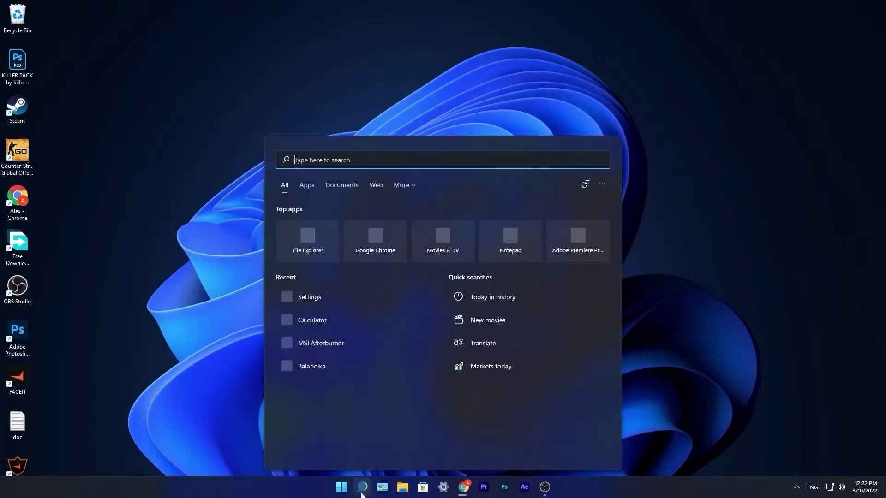
{"action": "type", "text": "task"}
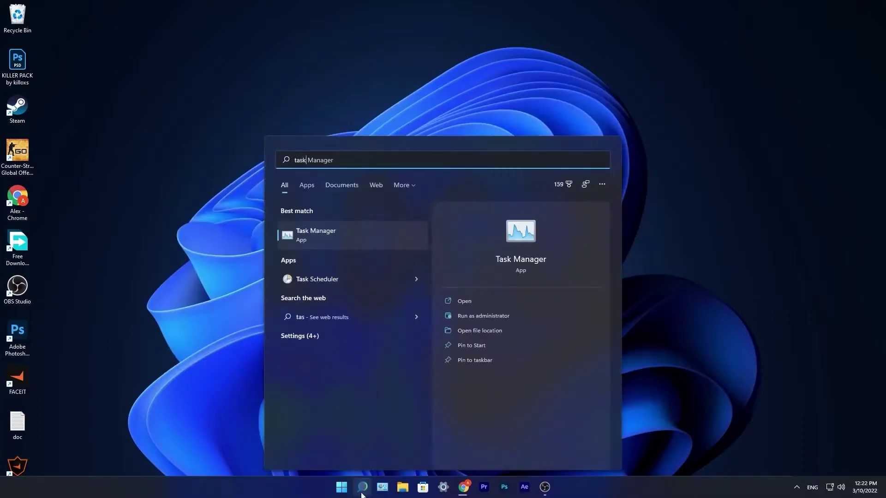
{"action": "left_click", "coordinate": [327, 232]}
{"action": "left_click", "coordinate": [361, 146]}
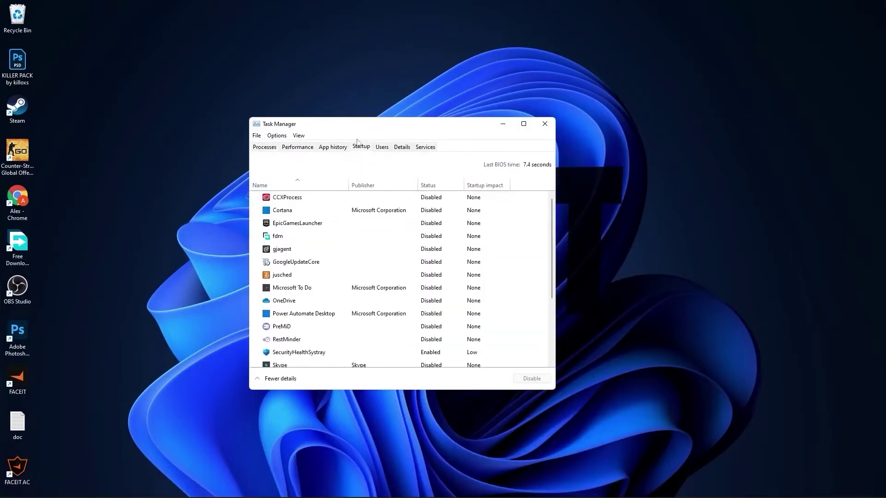
- Sort the startup apps by status, review which ones are enabled and close Task Manager
{"action": "left_click", "coordinate": [432, 185]}
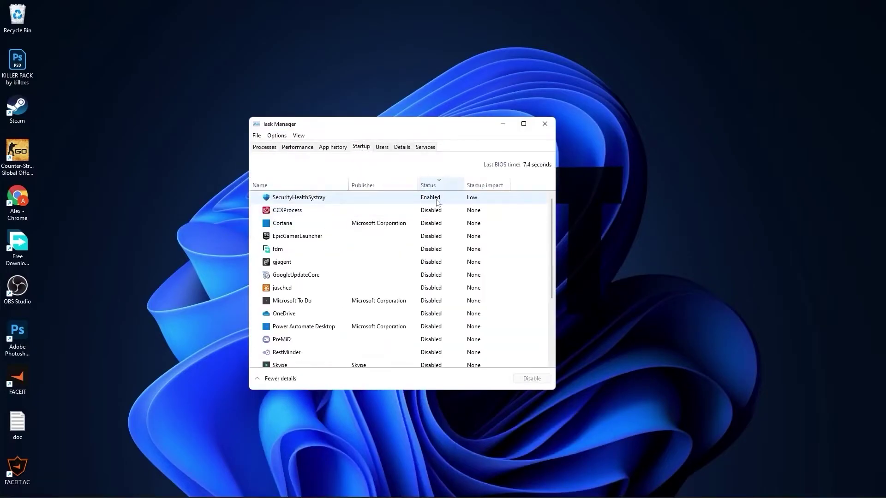
{"action": "scroll", "coordinate": [436, 296], "scroll_direction": "down", "scroll_amount": 3}
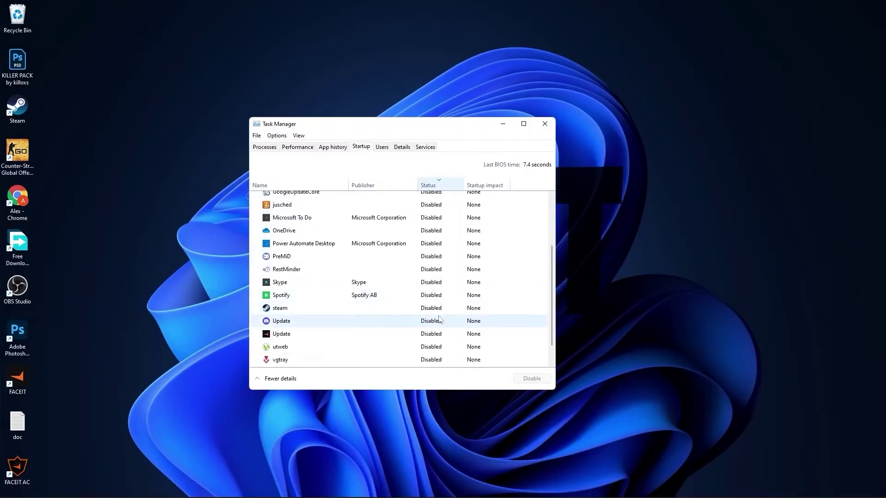
{"action": "scroll", "coordinate": [437, 304], "scroll_direction": "up", "scroll_amount": 2}
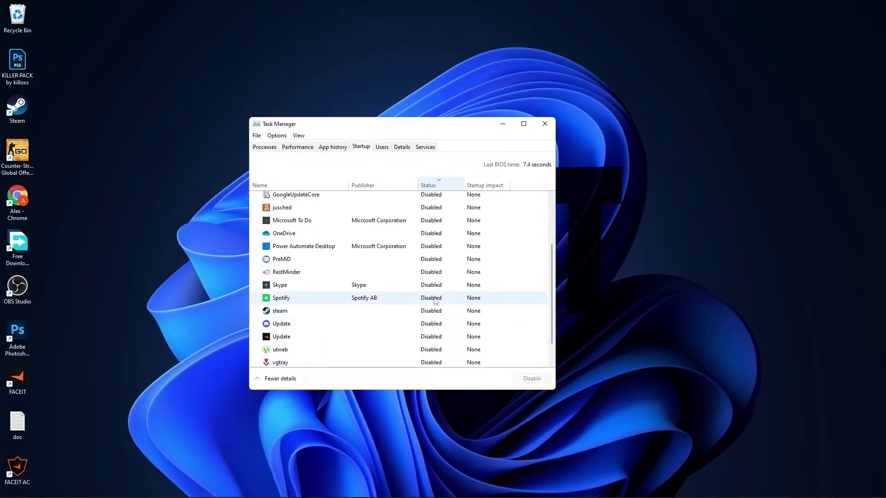
{"action": "scroll", "coordinate": [433, 272], "scroll_direction": "up", "scroll_amount": 1}
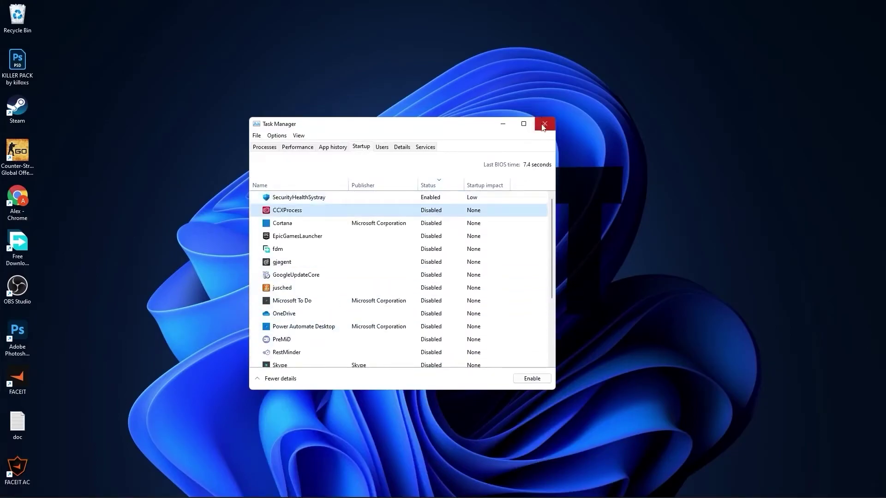
{"action": "left_click", "coordinate": [545, 124]}
- Open Windows Settings and check the Game Mode option in the gaming settings
{"action": "left_click", "coordinate": [342, 487]}
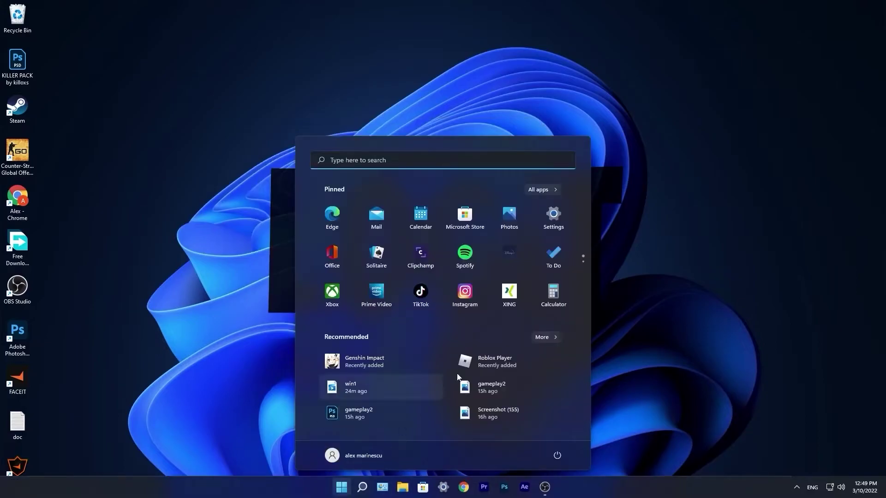
{"action": "left_click", "coordinate": [553, 214]}
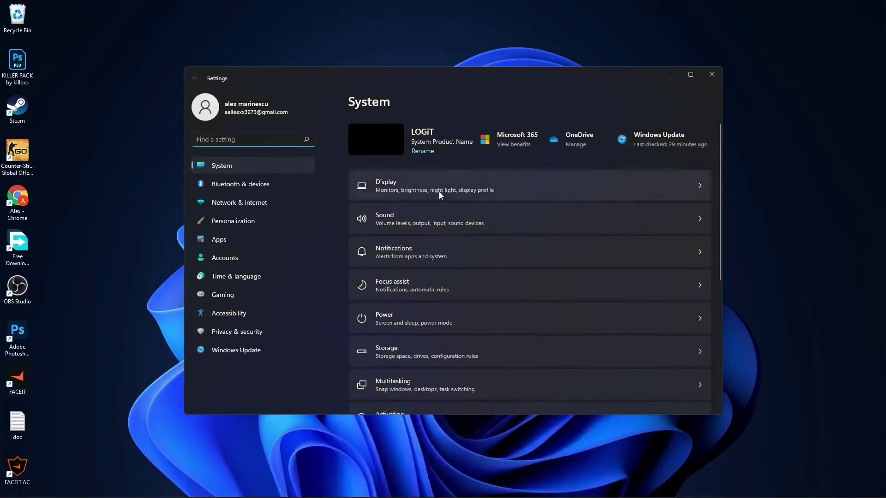
{"action": "left_click", "coordinate": [222, 294]}
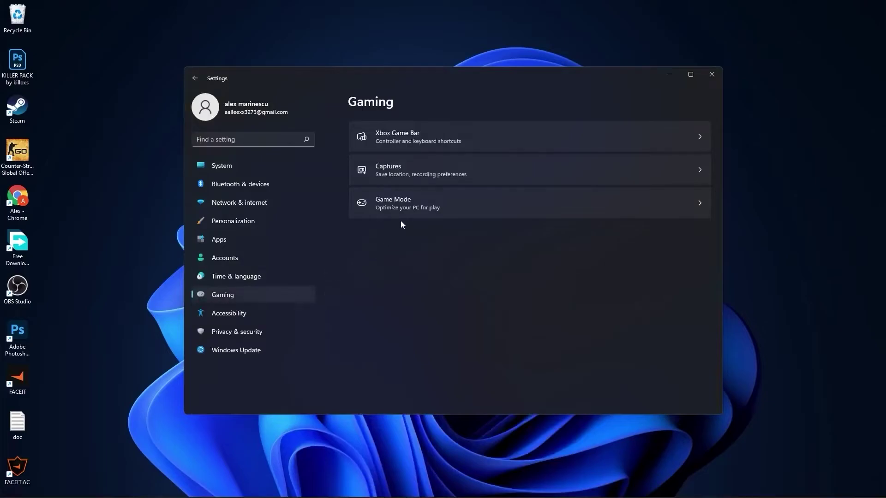
{"action": "left_click", "coordinate": [387, 202]}
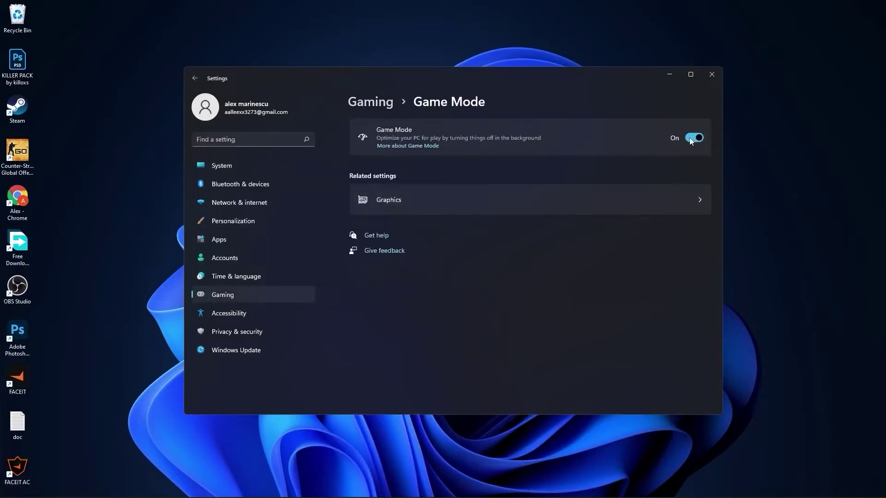
- Check Hardware-accelerated GPU scheduling in the default graphics settings reached from Game Mode, and close Settings
{"action": "left_click", "coordinate": [395, 202]}
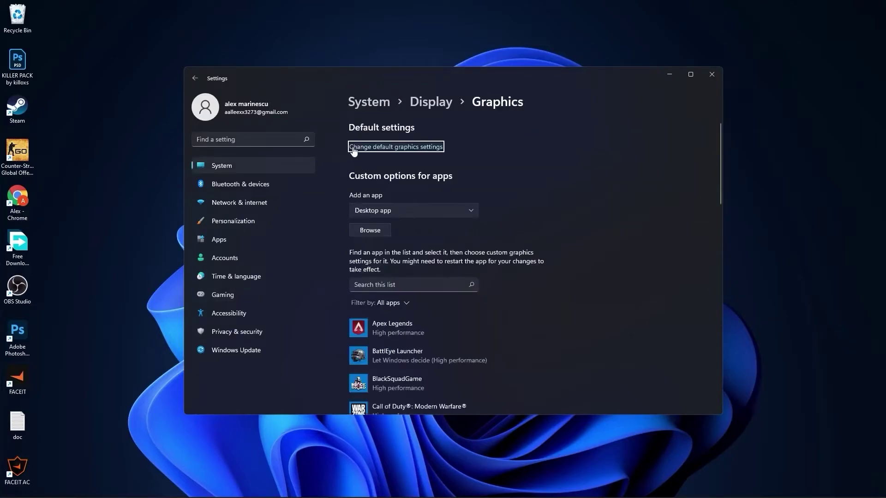
{"action": "left_click", "coordinate": [397, 147]}
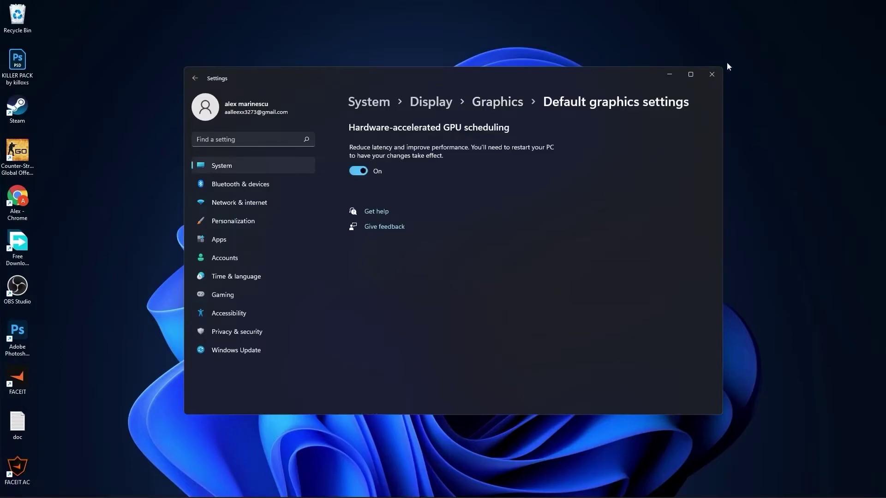
{"action": "left_click", "coordinate": [710, 74]}
- Search Windows for "performance" and open the settings to adjust the appearance and performance of Windows
{"action": "left_click", "coordinate": [367, 484]}
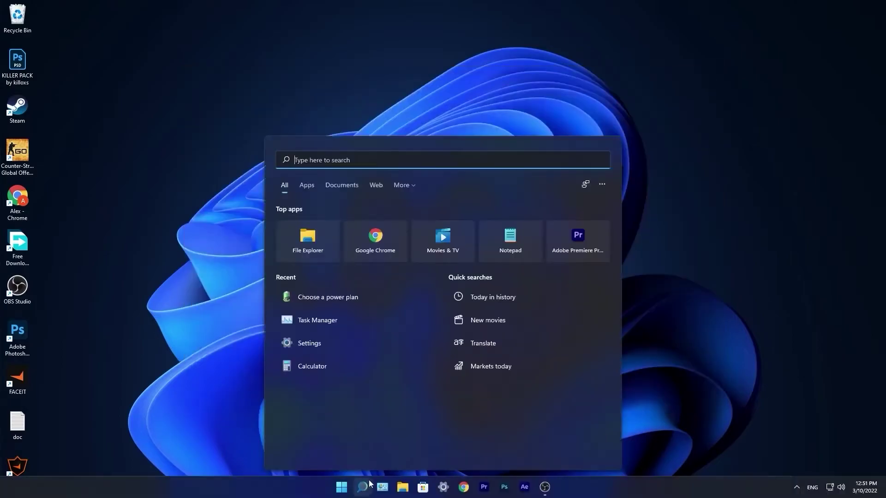
{"action": "type", "text": "perform"}
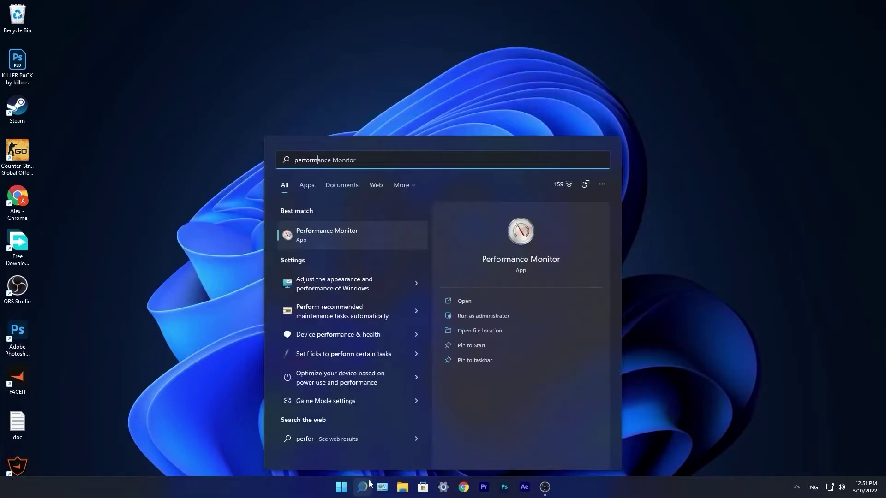
{"action": "type", "text": "ance"}
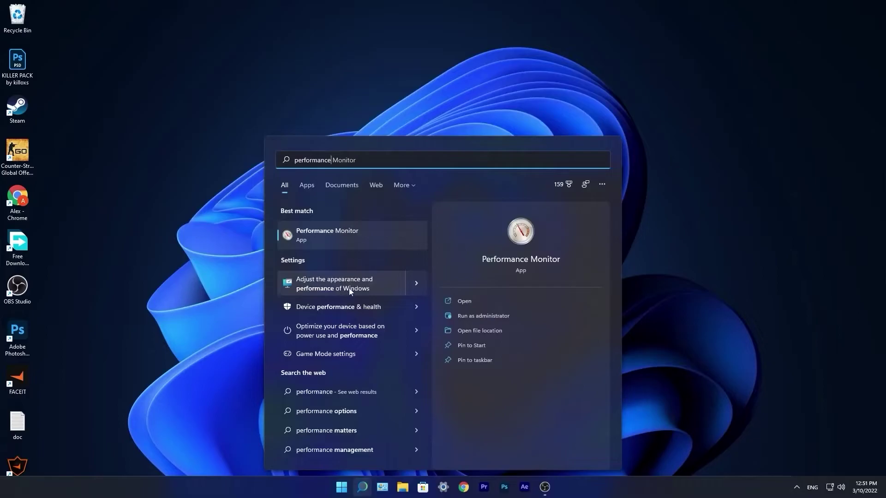
{"action": "left_click", "coordinate": [330, 280]}
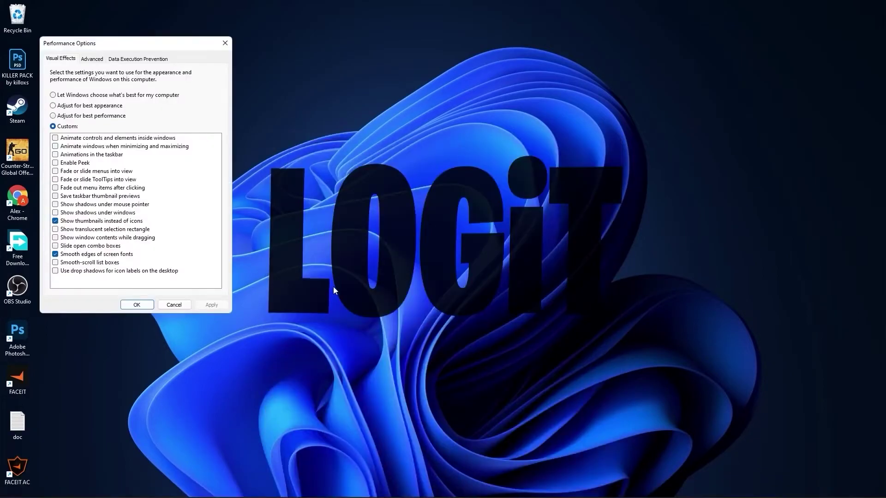
- Adjust visual effects for best performance, re-enable Smooth edges of screen fonts and Show thumbnails instead of icons, and apply
{"action": "left_click_drag", "start_coordinate": [176, 44], "coordinate": [520, 147]}
{"action": "left_click", "coordinate": [398, 220]}
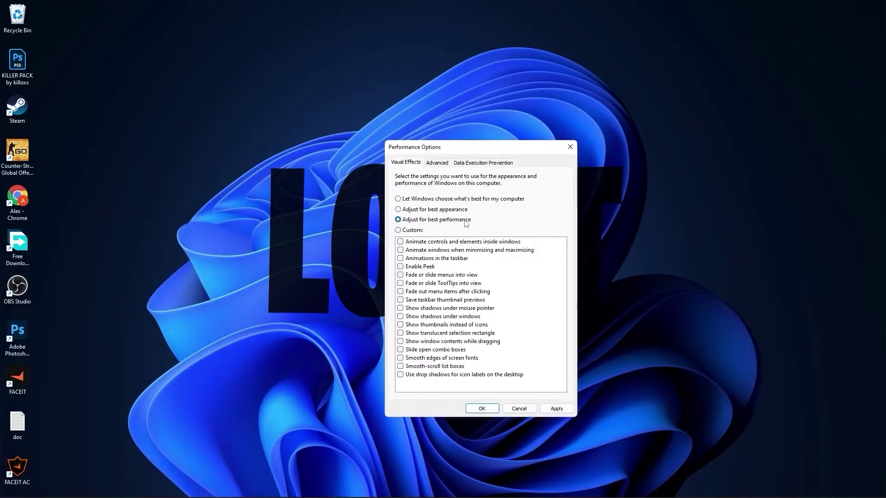
{"action": "left_click", "coordinate": [400, 359]}
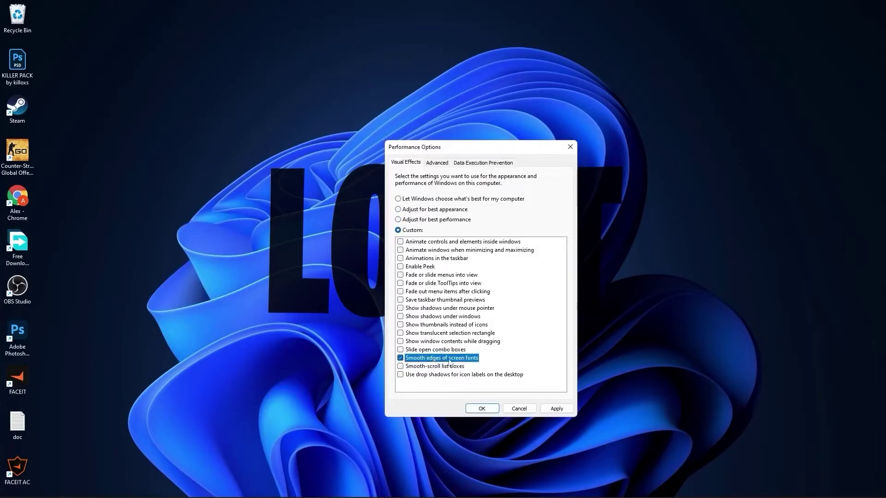
{"action": "left_click", "coordinate": [400, 325]}
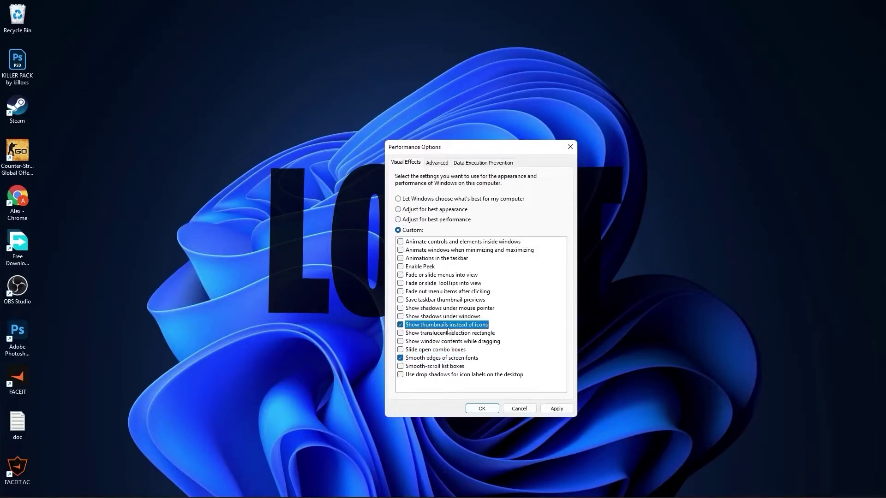
{"action": "left_click", "coordinate": [555, 407]}
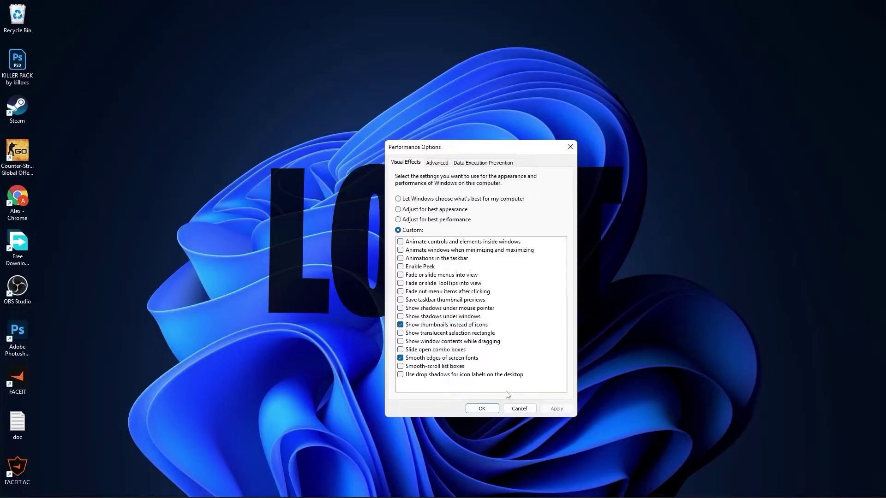
{"action": "left_click", "coordinate": [483, 408]}
- Search Windows for "optimize", open Defragment and Optimize Drives, and optimize the C: solid state drive
{"action": "left_click", "coordinate": [362, 488]}
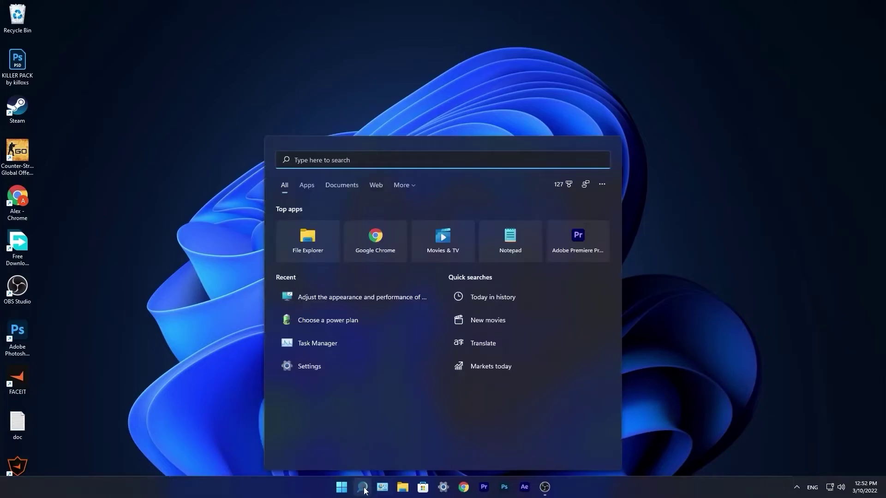
{"action": "type", "text": "optimize"}
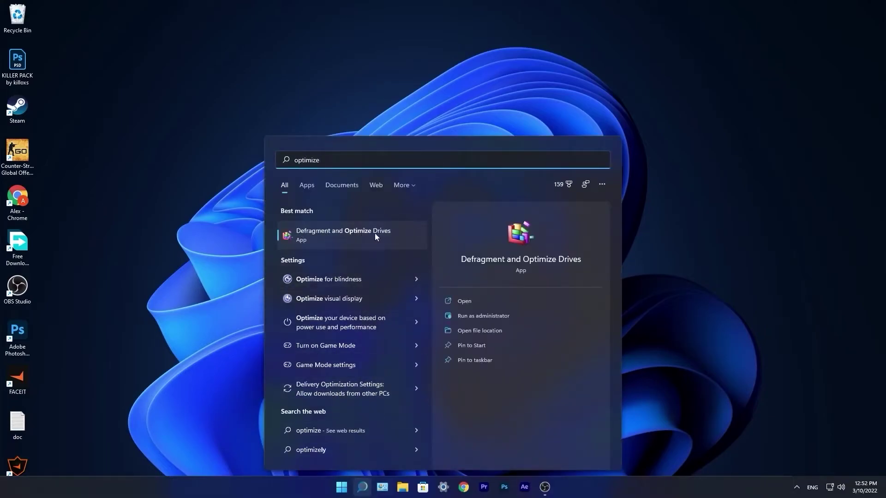
{"action": "left_click", "coordinate": [339, 233]}
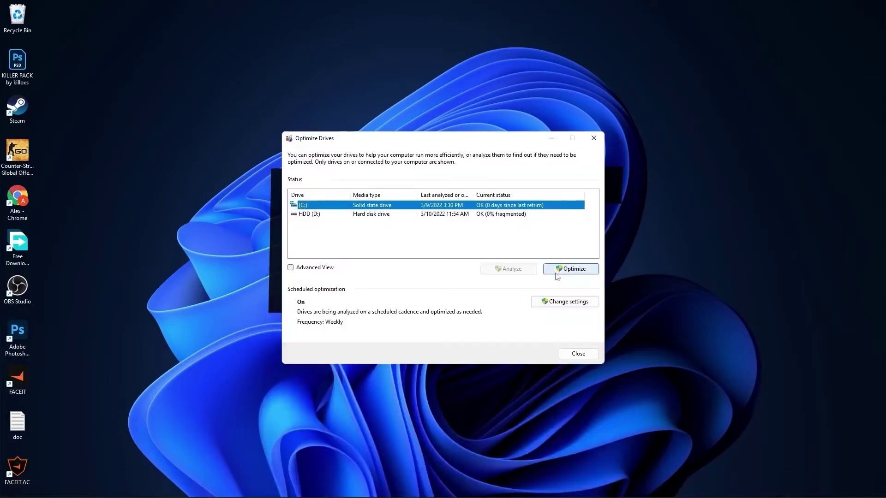
{"action": "left_click", "coordinate": [574, 267]}
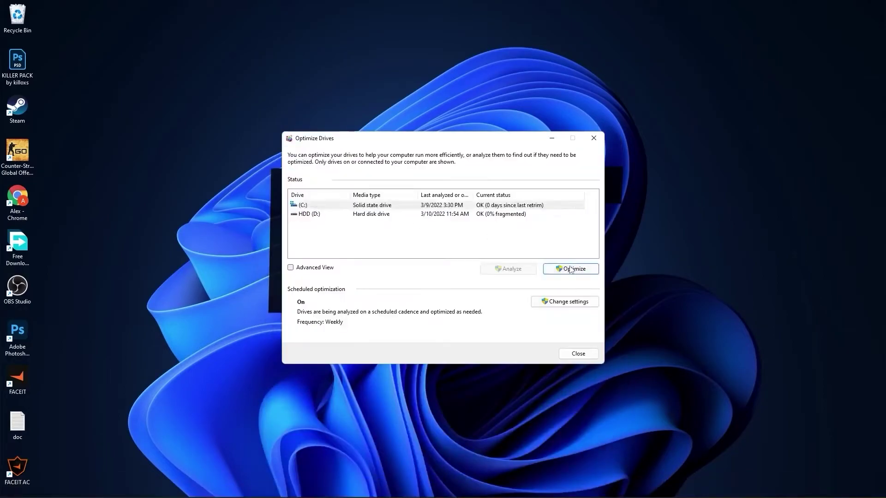
- Analyze and optimize the HDD (D:) hard disk drive
{"action": "left_click", "coordinate": [362, 215]}
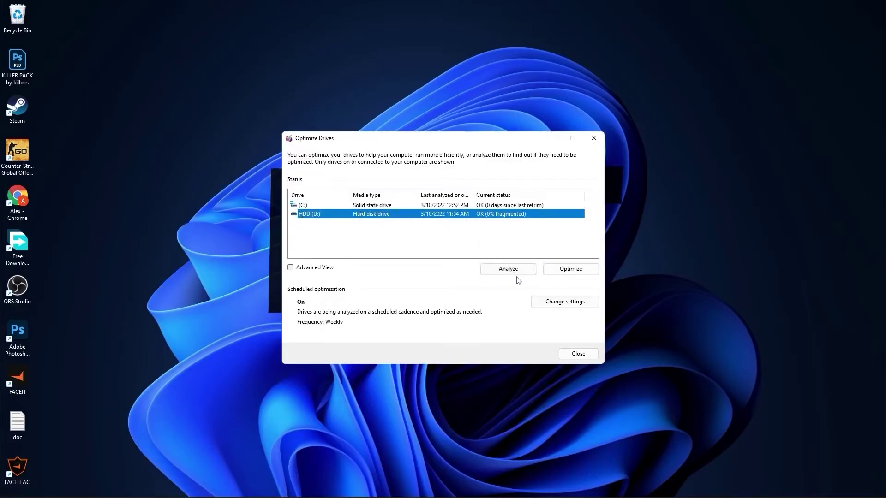
{"action": "left_click", "coordinate": [504, 268]}
{"action": "left_click", "coordinate": [570, 270]}
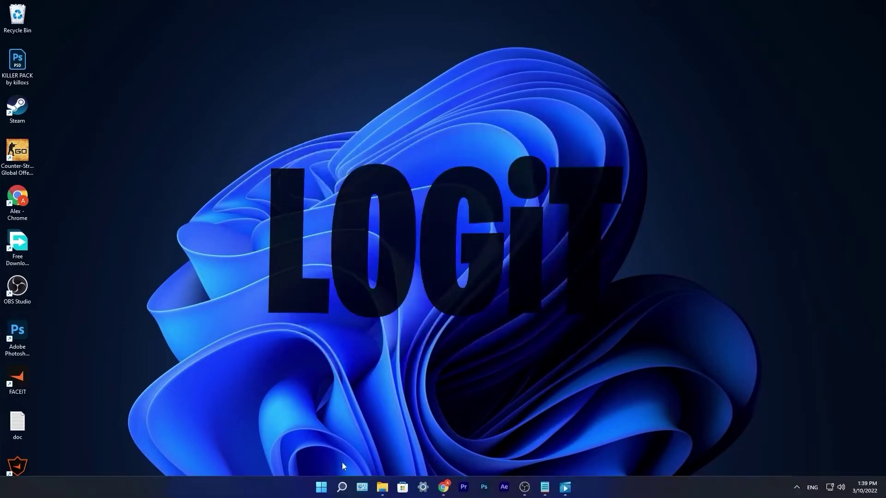
- Search Windows for Run, use it to open the "temp" folder, and grant access to that folder
{"action": "left_click", "coordinate": [342, 487]}
{"action": "type", "text": "run"}
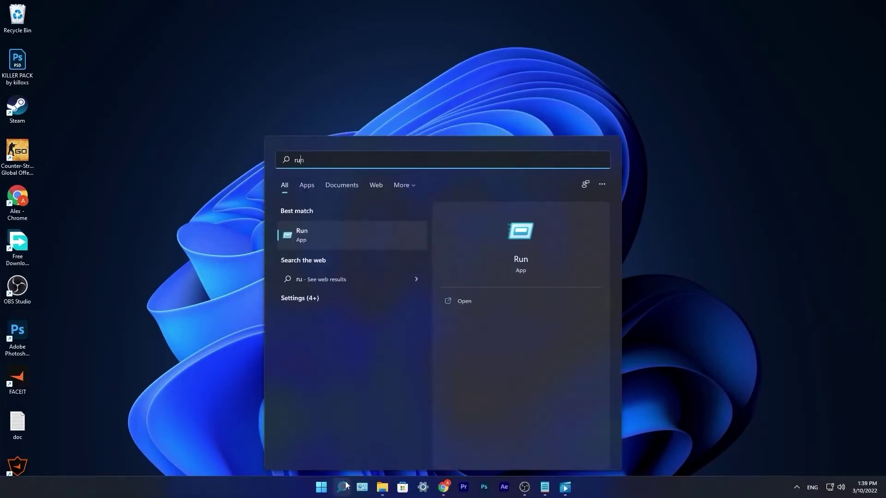
{"action": "key", "text": "Return"}
{"action": "type", "text": "temp"}
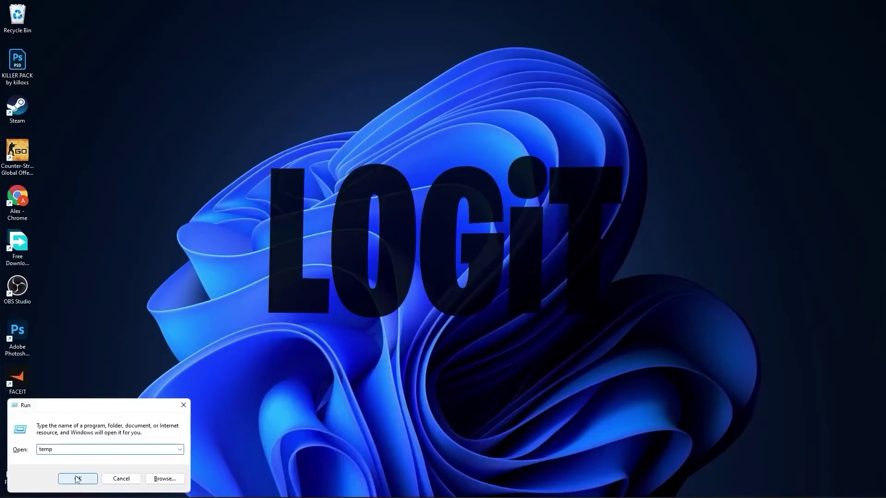
{"action": "left_click", "coordinate": [78, 479]}
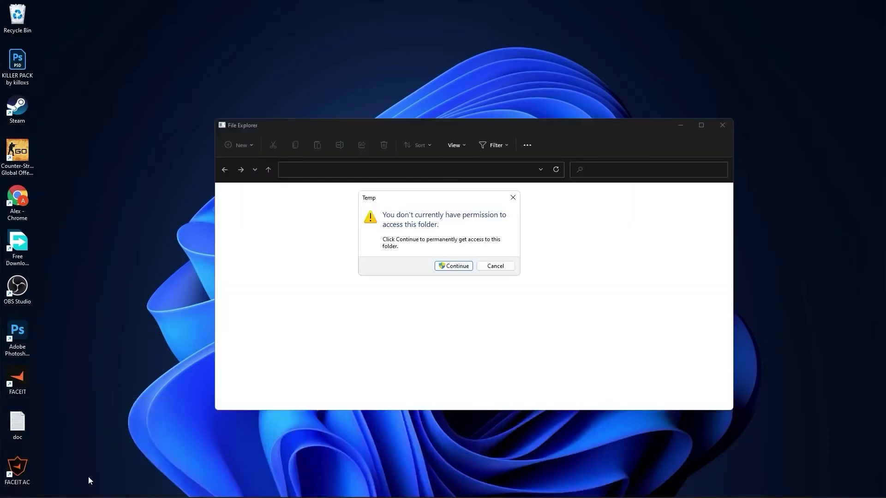
{"action": "left_click", "coordinate": [454, 266]}
- Delete all files in the Windows Temp folder, skipping every item that cannot be deleted
{"action": "key", "text": "ctrl+a"}
{"action": "scroll", "coordinate": [402, 316], "scroll_direction": "down", "scroll_amount": 5}
{"action": "right_click", "coordinate": [436, 295]}
{"action": "left_click", "coordinate": [502, 303]}
{"action": "left_click", "coordinate": [356, 212]}
{"action": "left_click", "coordinate": [465, 229]}
- Open the "%temp%" folder through Run and delete all its contents, skipping the items that cannot be deleted
{"action": "key", "text": "Return"}
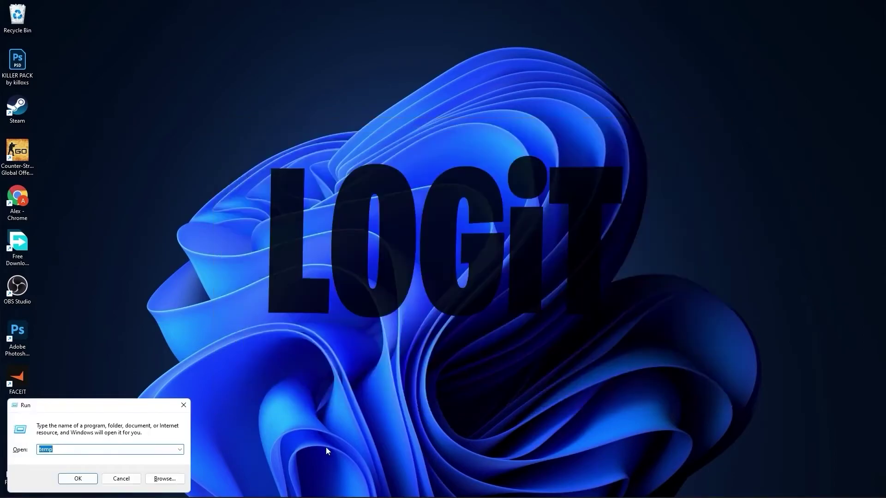
{"action": "type", "text": "%"}
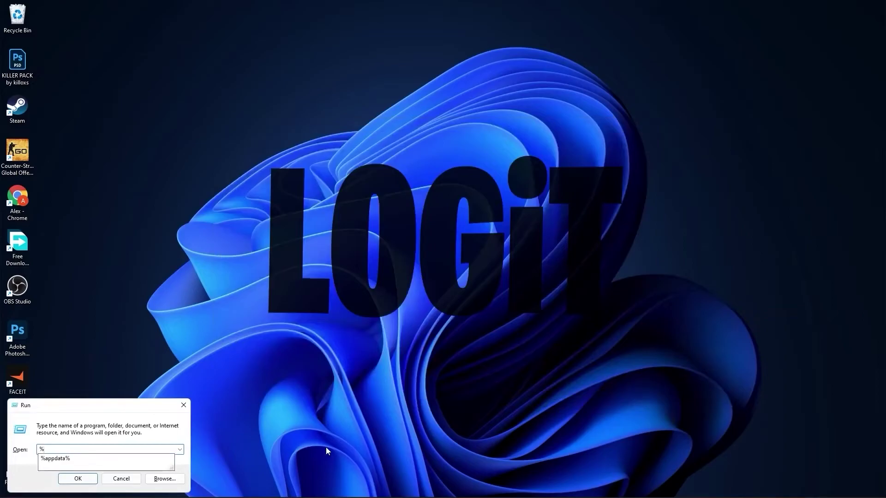
{"action": "type", "text": "tem"}
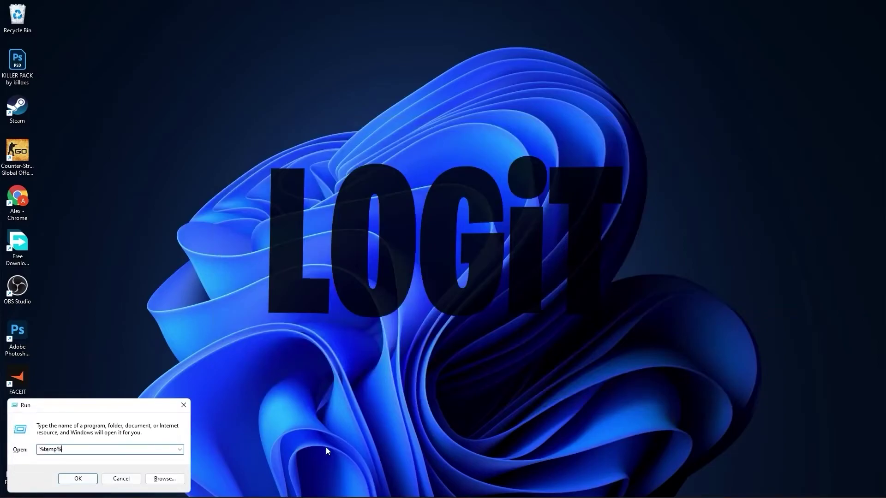
{"action": "type", "text": "p%"}
{"action": "left_click", "coordinate": [80, 479]}
{"action": "key", "text": "ctrl+a"}
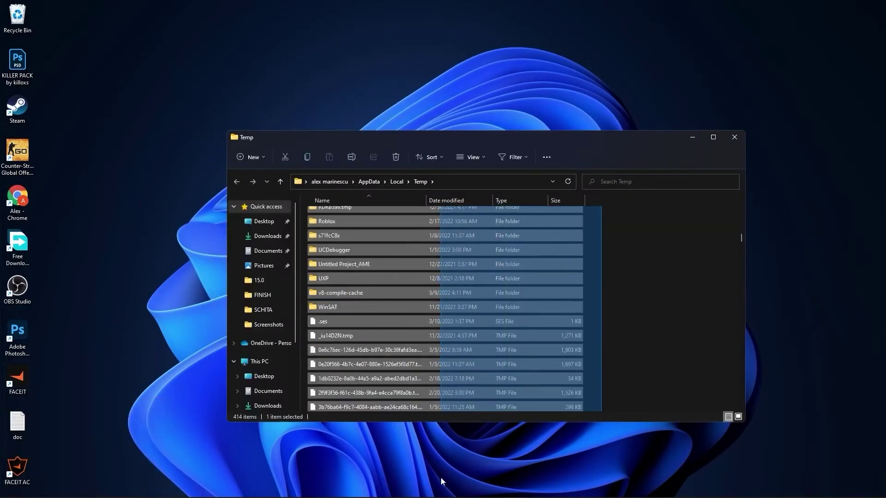
{"action": "key", "text": "Delete"}
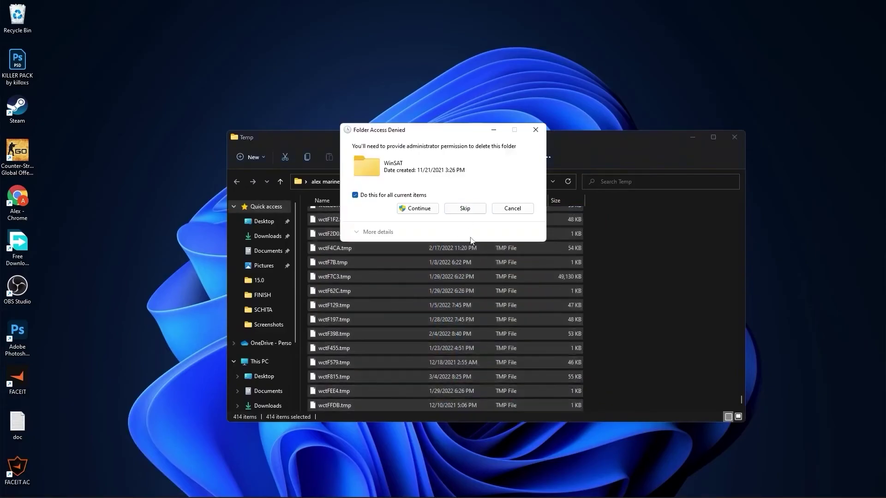
{"action": "left_click", "coordinate": [465, 230]}
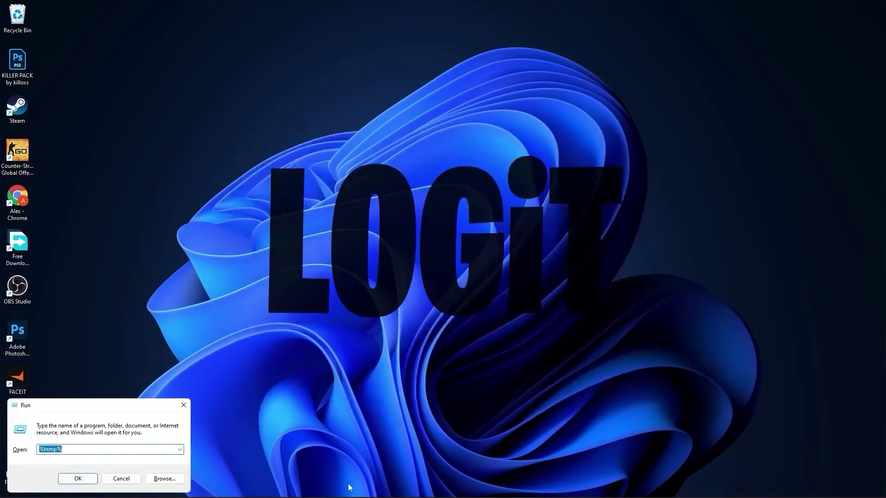
- Open the "prefetch" folder through Run, grant access to it and delete all its files
{"action": "type", "text": "prefetch"}
{"action": "left_click", "coordinate": [84, 480]}
{"action": "left_click", "coordinate": [449, 267]}
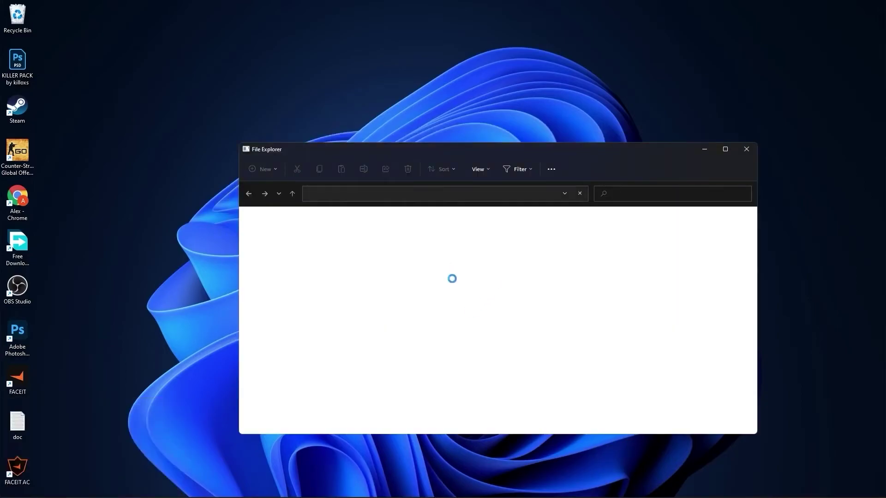
{"action": "left_click_drag", "start_coordinate": [619, 230], "coordinate": [515, 455]}
{"action": "right_click", "coordinate": [477, 280]}
{"action": "left_click", "coordinate": [544, 288]}
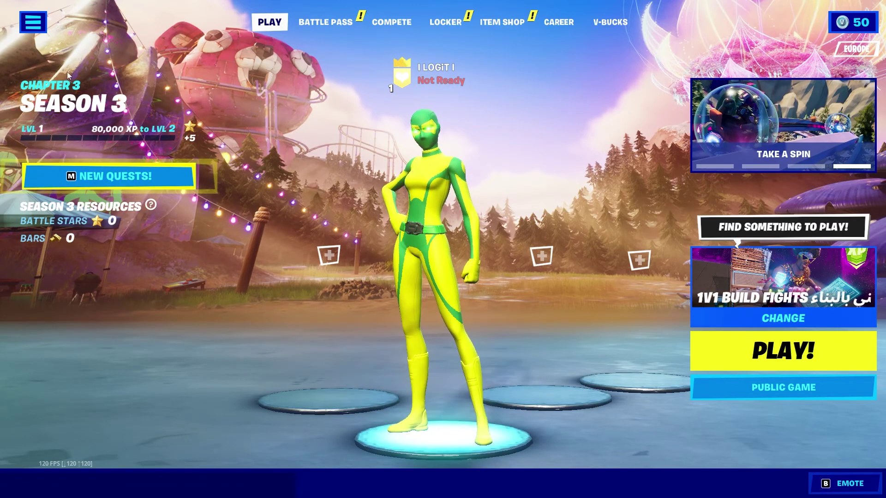
- Switch to Fortnite and open its video settings from the lobby
{"action": "left_click", "coordinate": [33, 29]}
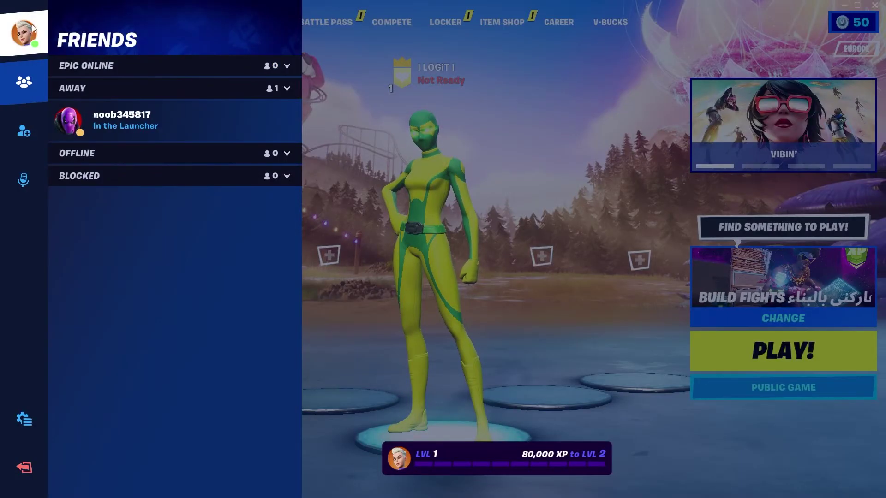
{"action": "left_click", "coordinate": [22, 419]}
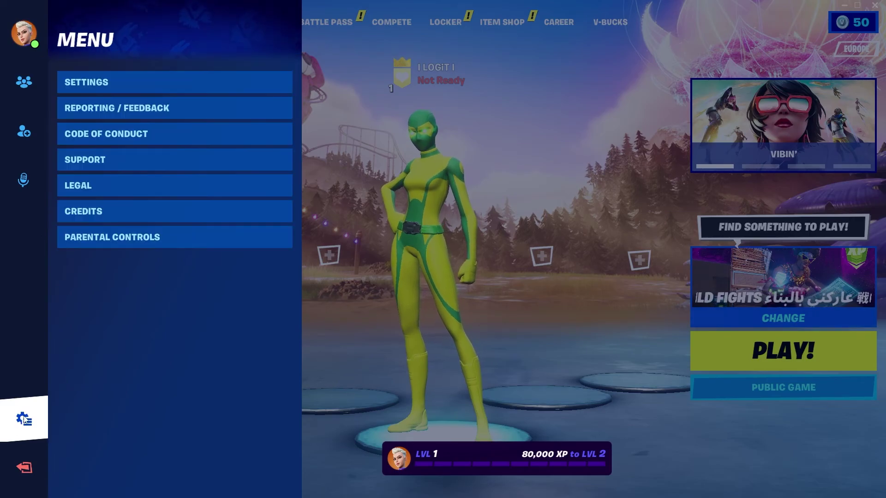
{"action": "left_click", "coordinate": [94, 84]}
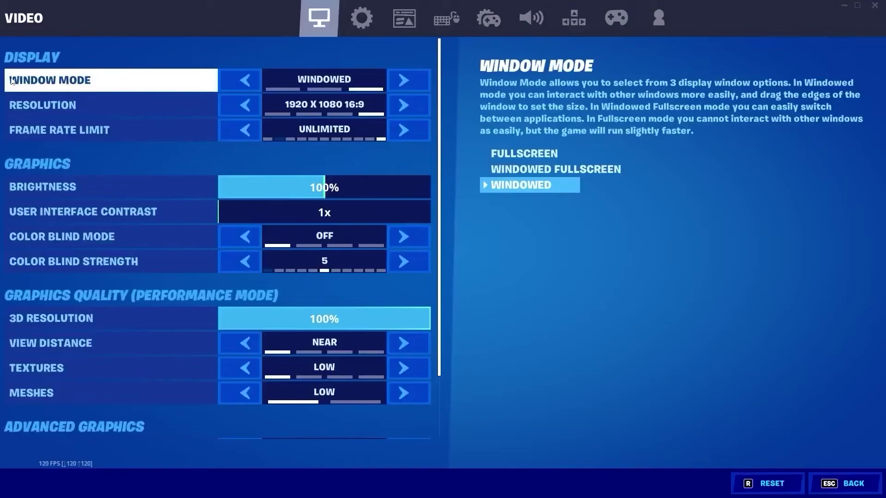
- Go through Fortnite's video settings from Window Mode down to Rendering Mode, apply them and return to the lobby
{"action": "left_click", "coordinate": [248, 82]}
{"action": "left_click", "coordinate": [248, 81]}
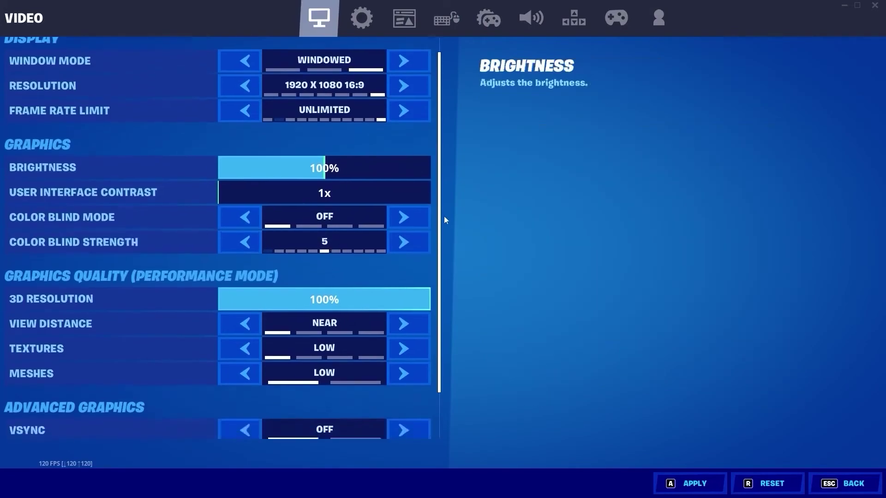
{"action": "left_click_drag", "start_coordinate": [443, 214], "coordinate": [441, 276]}
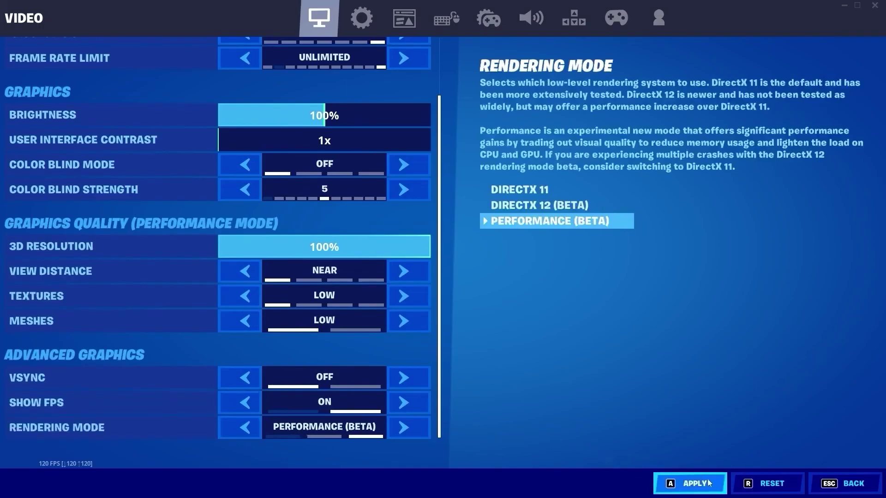
{"action": "left_click", "coordinate": [688, 485]}
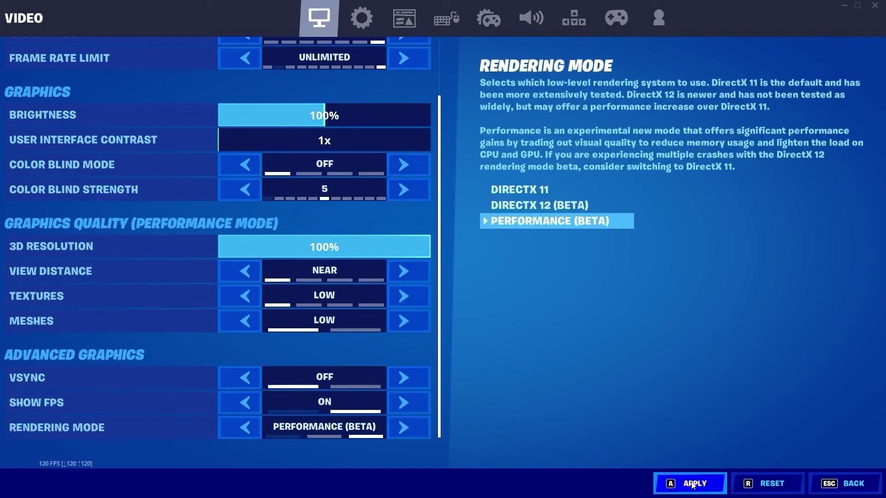
{"action": "left_click", "coordinate": [844, 483]}
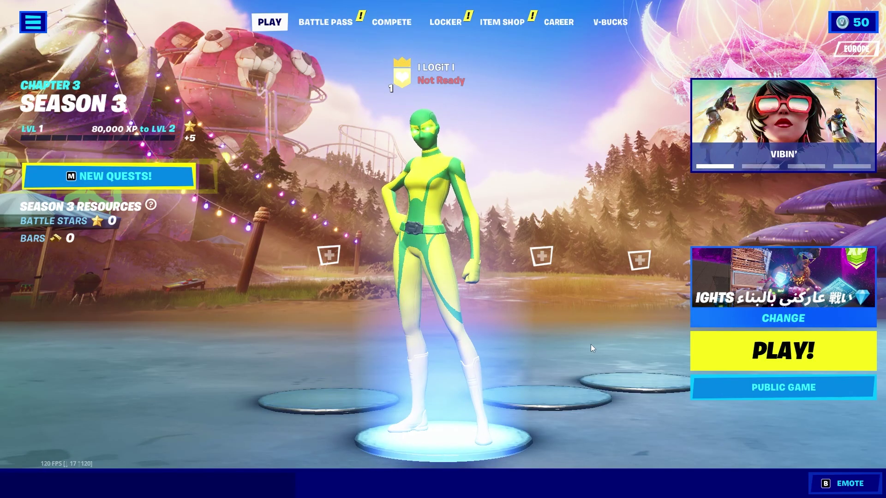